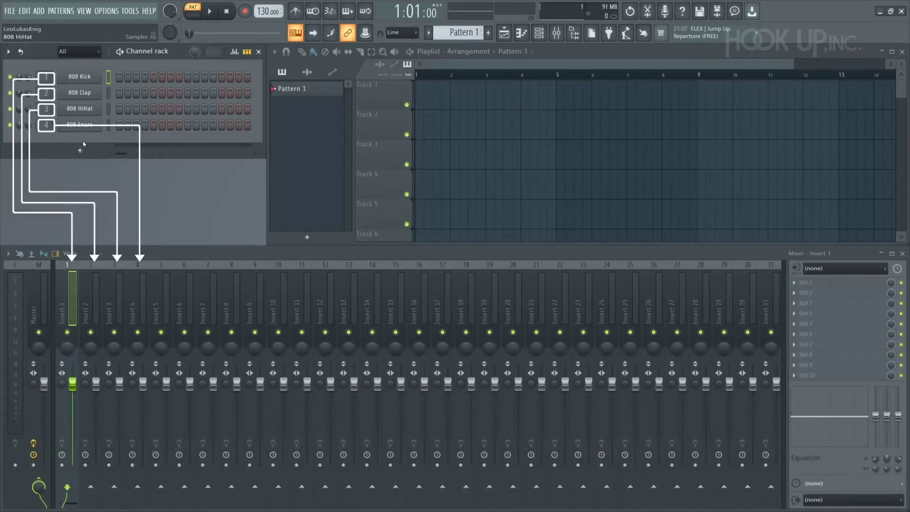
# Program a 16-step drum pattern on the 808 Kick, Clap, HiHat and Snare channels and play it back
pyautogui.click(120, 77)
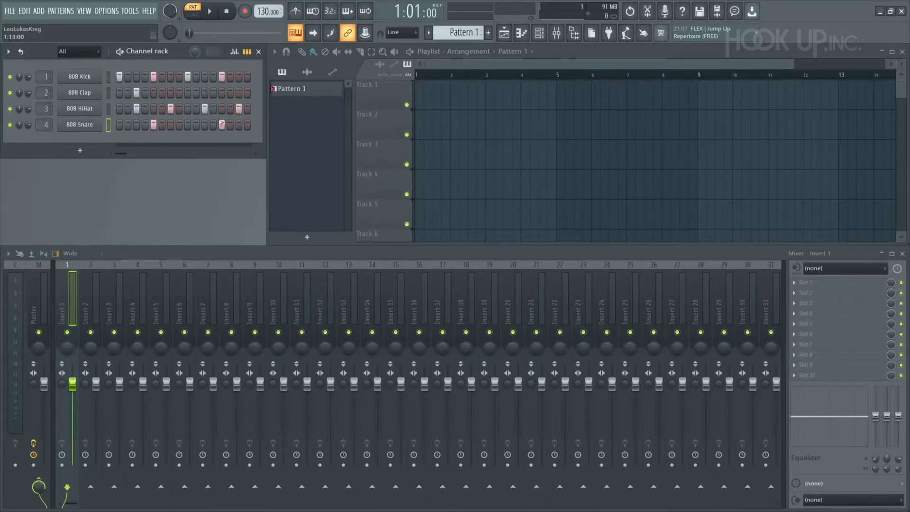
pyautogui.press('space')
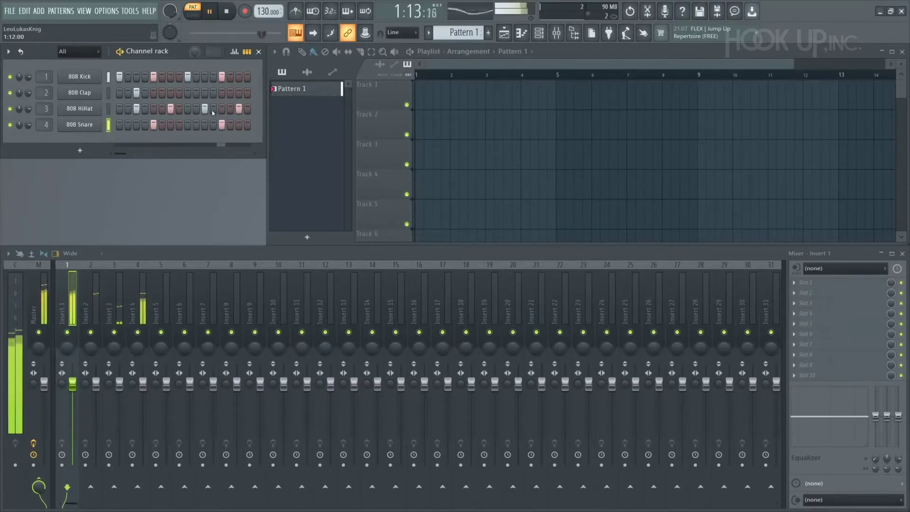
pyautogui.press('space')
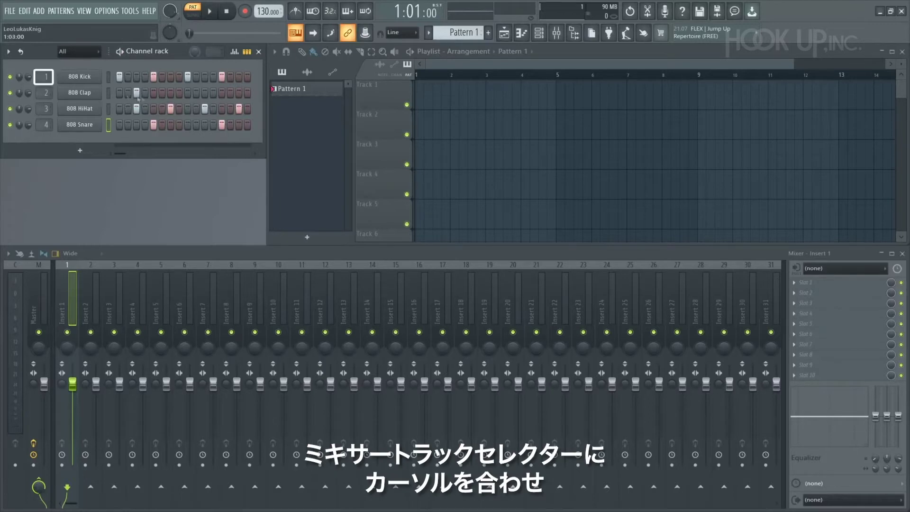
# Route the 808 Kick channel to mixer track 4 and return it to mixer track 1
pyautogui.scroll(4, 45, 77)
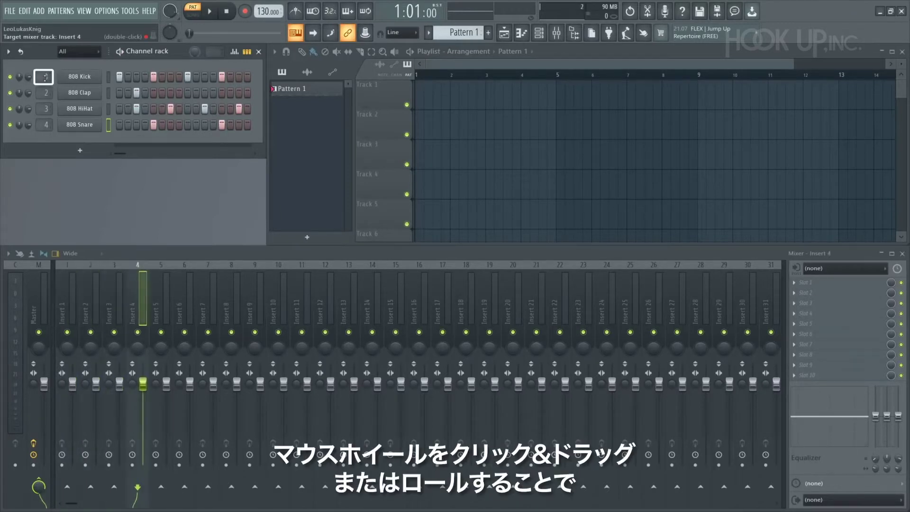
pyautogui.scroll(-2, 45, 77)
pyautogui.scroll(-2, 45, 76)
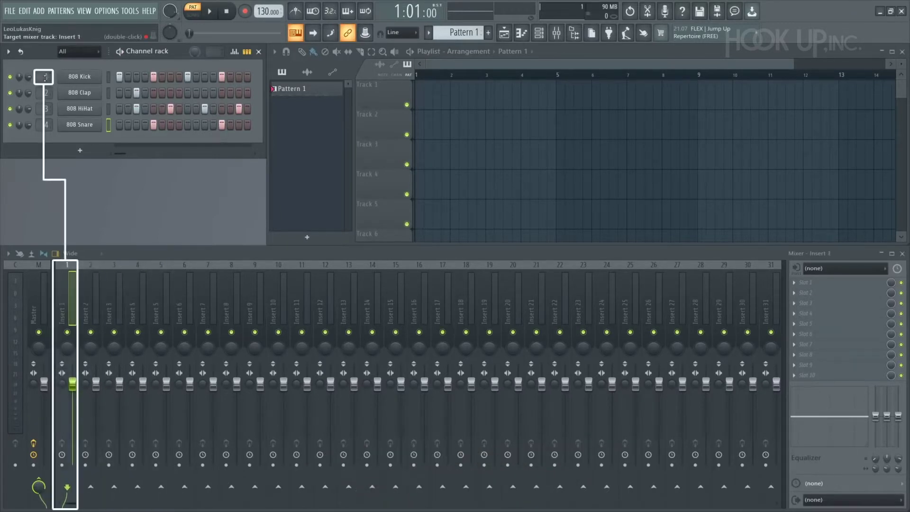
# During pattern playback, route the 808 Kick up to mixer track 5 and back to track 1, and stop playback
pyautogui.press('space')
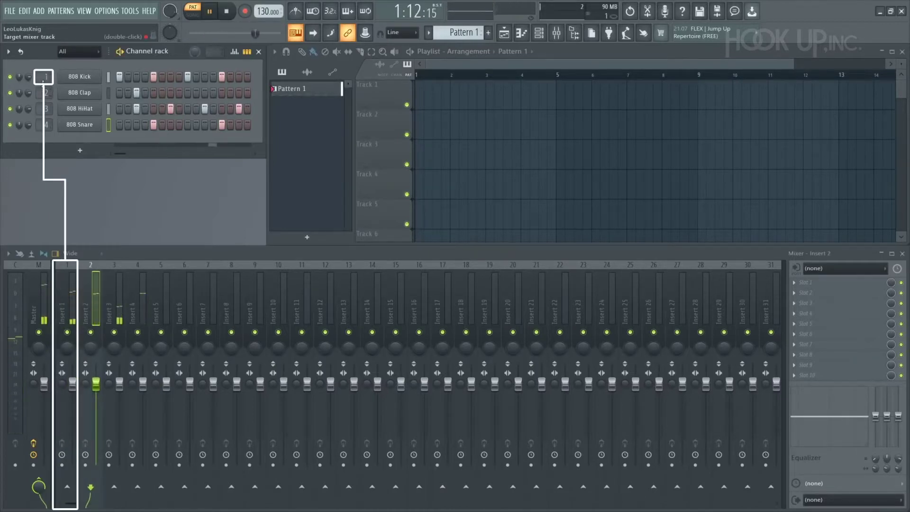
pyautogui.scroll(3, 45, 77)
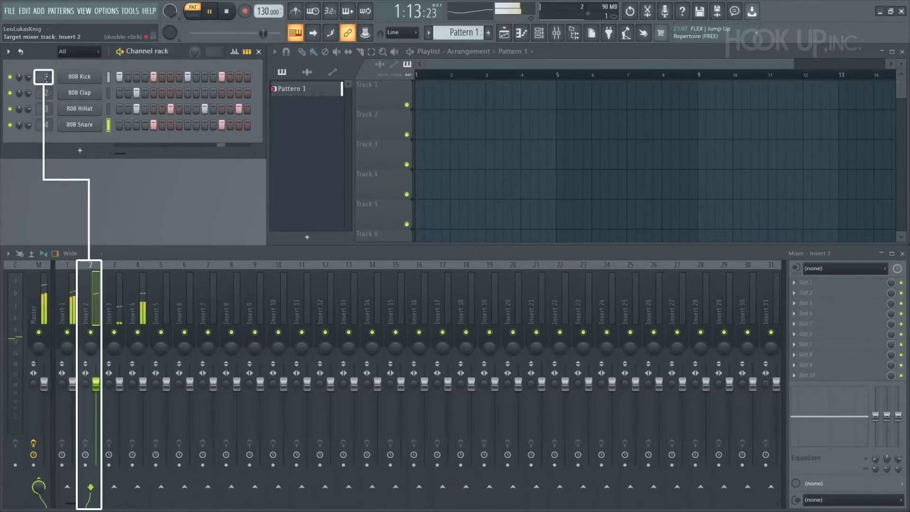
pyautogui.scroll(1, 46, 77)
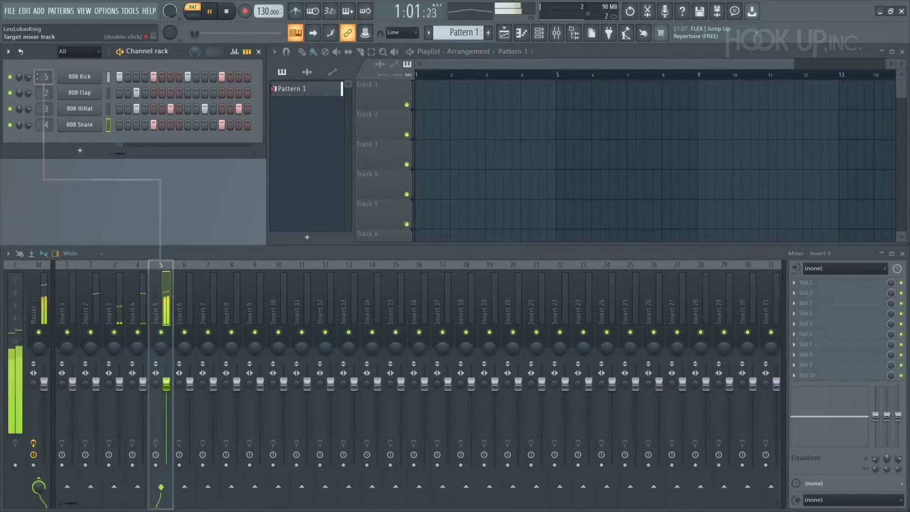
pyautogui.scroll(-3, 43, 76)
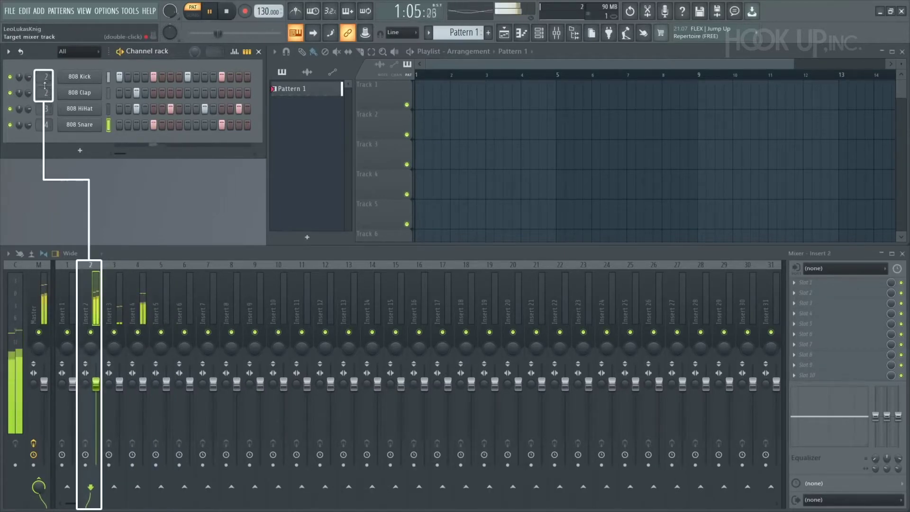
pyautogui.scroll(-1, 48, 78)
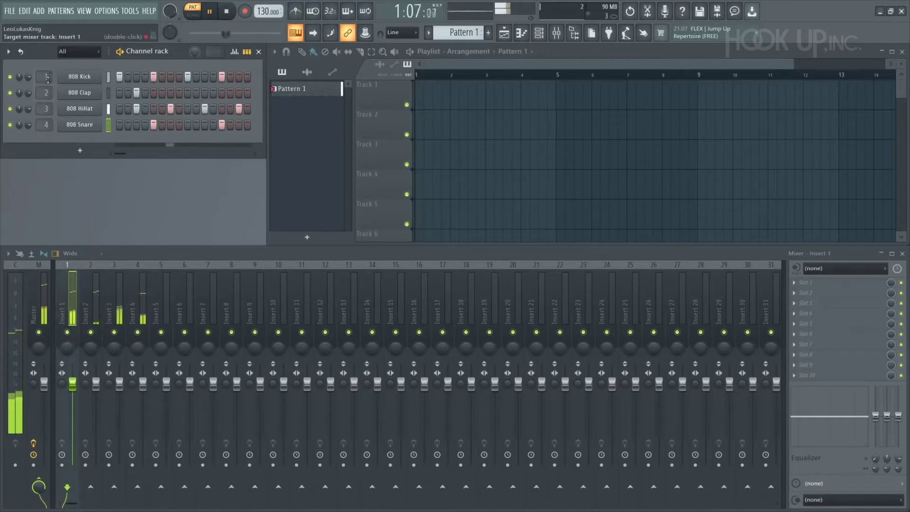
pyautogui.press('space')
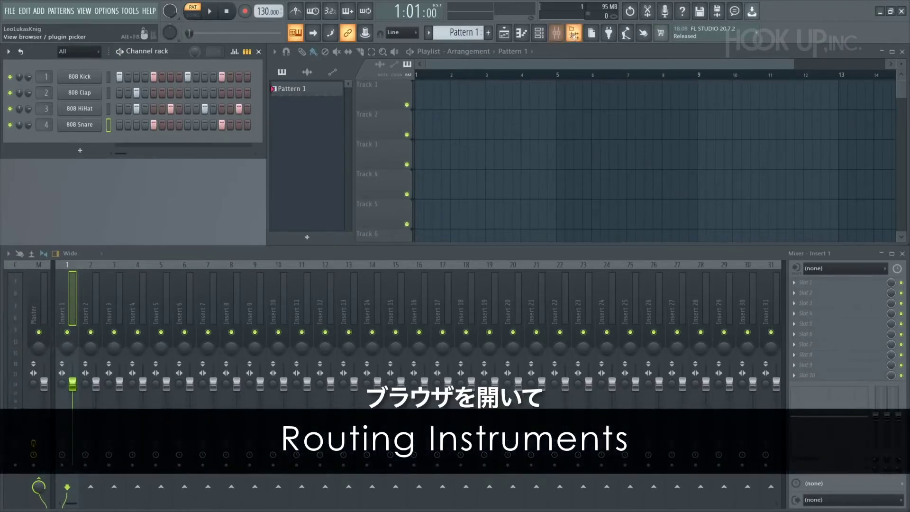
# Show the plugin browser, add a 3x Osc generator to the Channel rack and close its plugin window
pyautogui.hotkey('alt', 'F8')
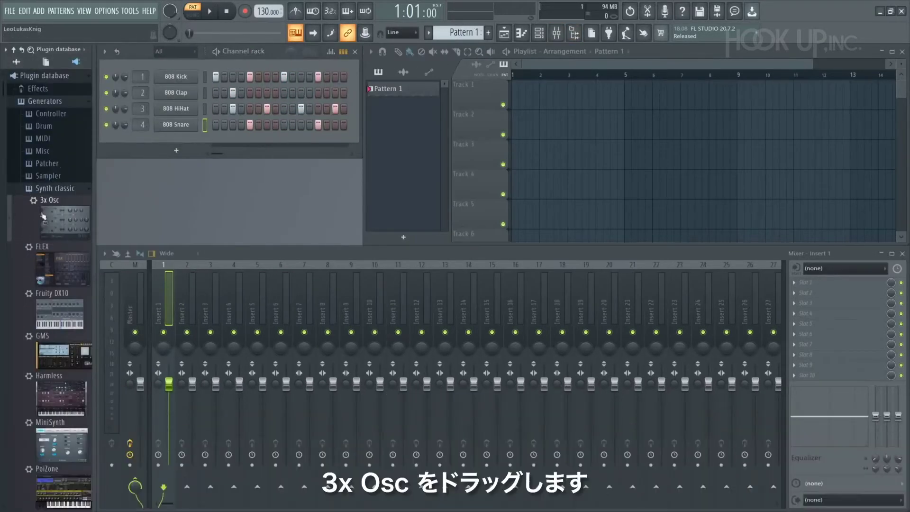
pyautogui.moveTo(52, 220); pyautogui.dragTo(174, 138)
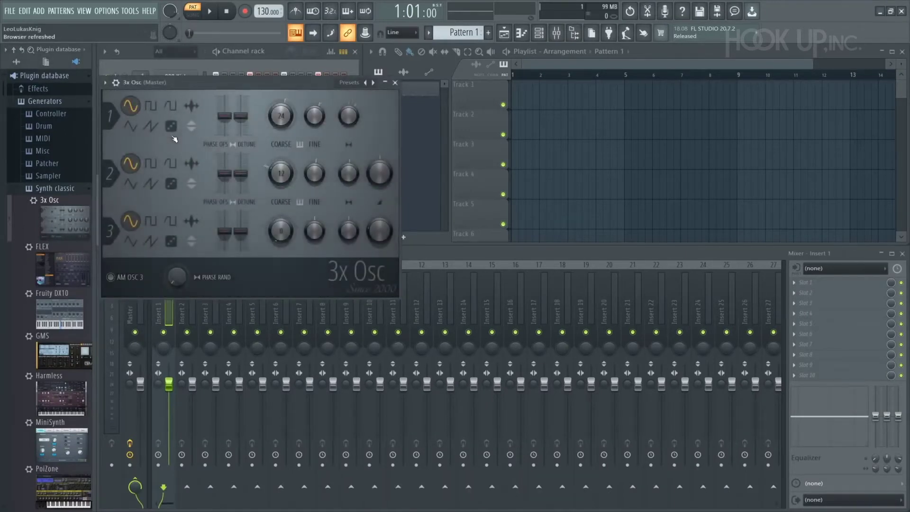
pyautogui.moveTo(275, 84); pyautogui.dragTo(385, 95)
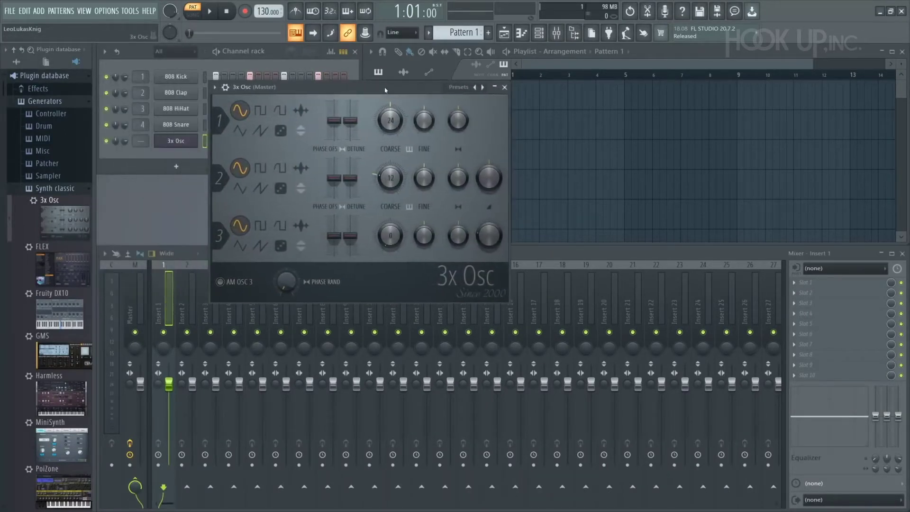
pyautogui.click(503, 91)
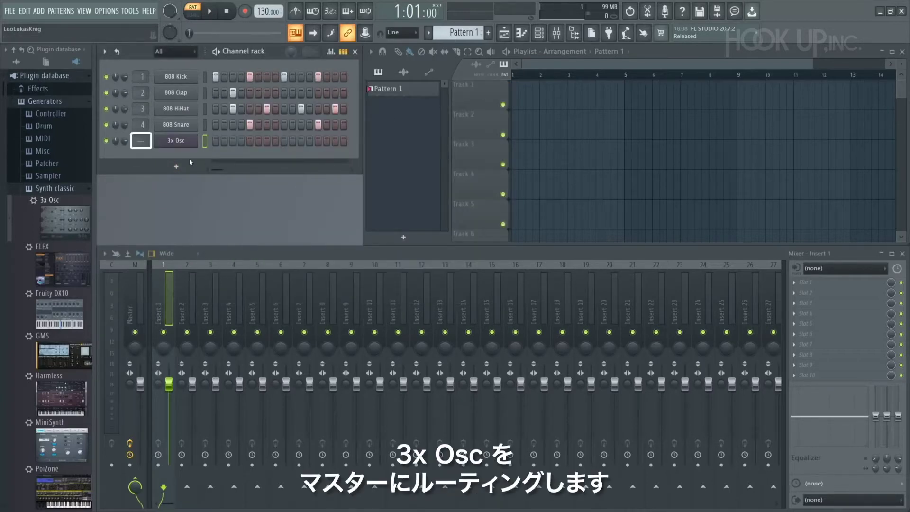
# Play a few notes on the 3x Osc channel to audition its sound
pyautogui.press('b')
pyautogui.press('b')
pyautogui.press('v')
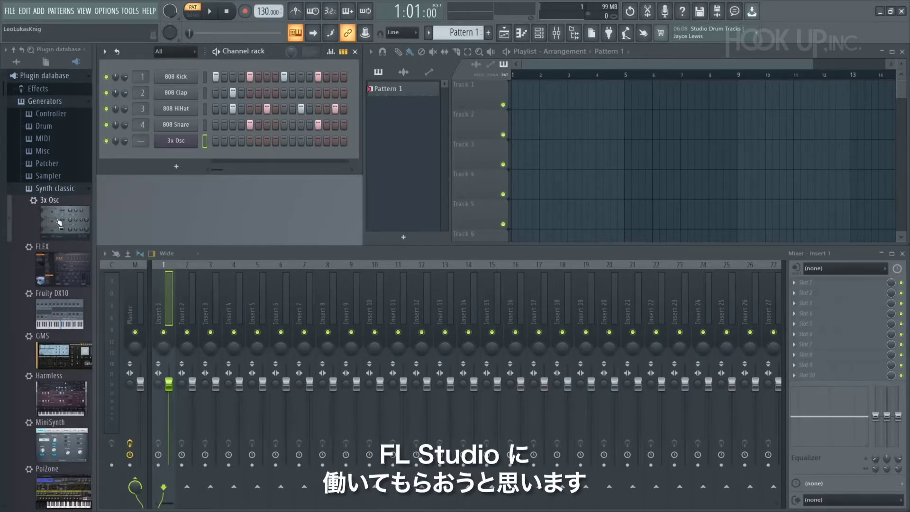
# Add a second 3x Osc from the plugin database to Playlist Track 1 as an instrument track linked to the mixer
pyautogui.moveTo(59, 223); pyautogui.dragTo(171, 267)
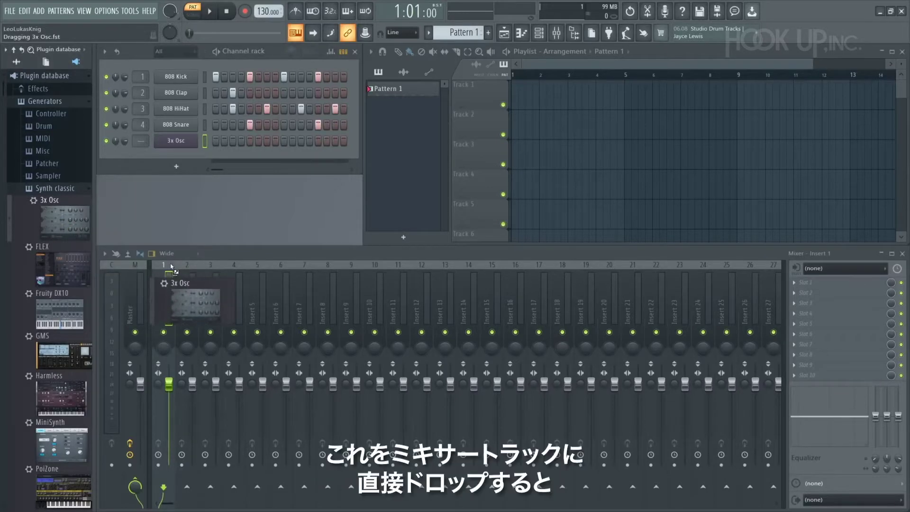
pyautogui.moveTo(173, 268); pyautogui.dragTo(491, 90)
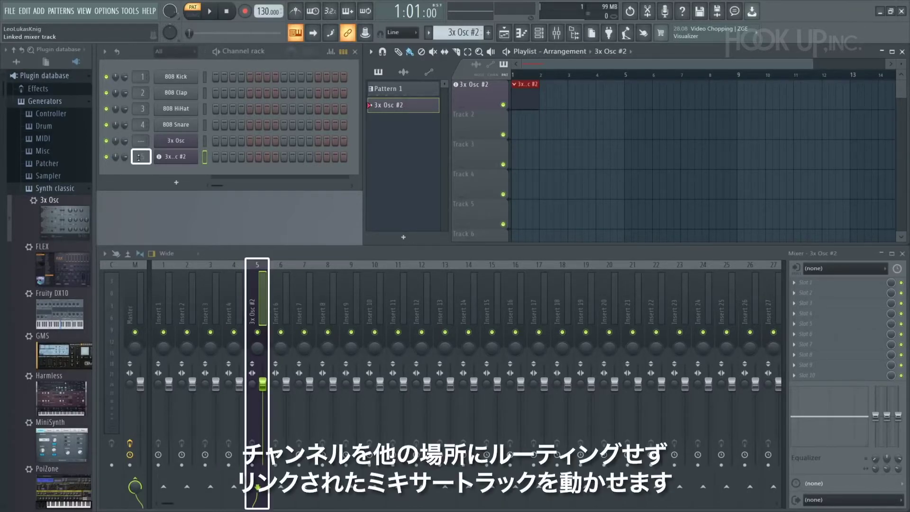
# Shift the linked mixer track of 3x Osc #2 through its channel routing and return it to position 5
pyautogui.scroll(3, 140, 156)
pyautogui.scroll(-1, 138, 157)
pyautogui.scroll(-2, 138, 157)
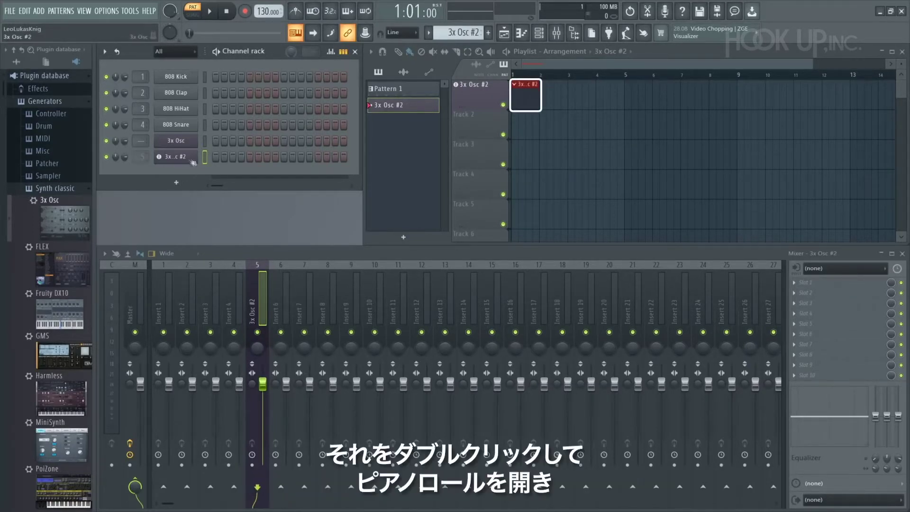
# Open the 3x Osc #2 clip in the Piano roll, enter a two-bar line of F3, G3 and G#3 notes, and stop playback
pyautogui.doubleClick(521, 97)
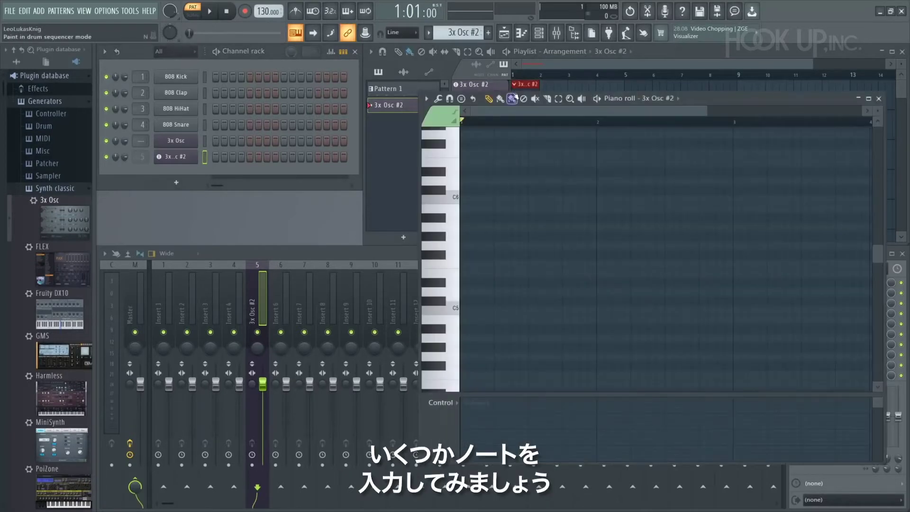
pyautogui.click(466, 269)
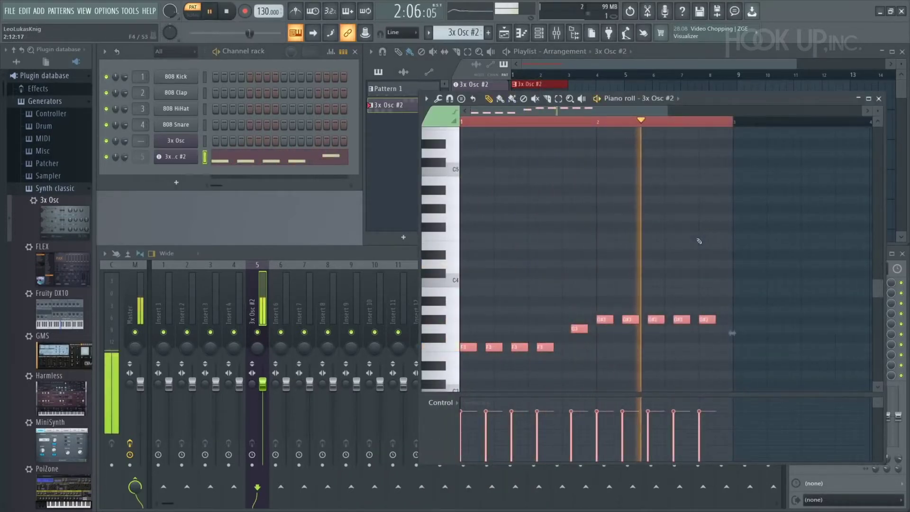
pyautogui.press('space')
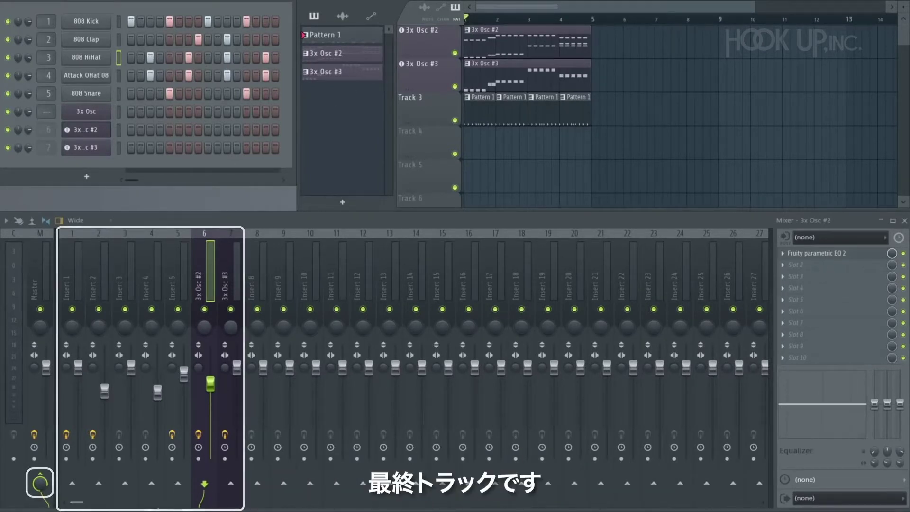
# Dock the Master mixer track to the middle section
pyautogui.rightClick(41, 267)
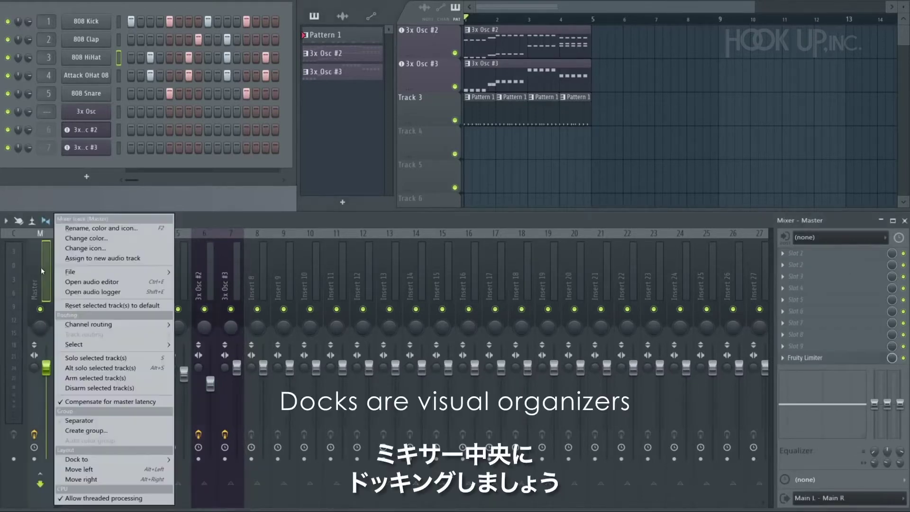
pyautogui.moveTo(118, 459)
pyautogui.click(196, 469)
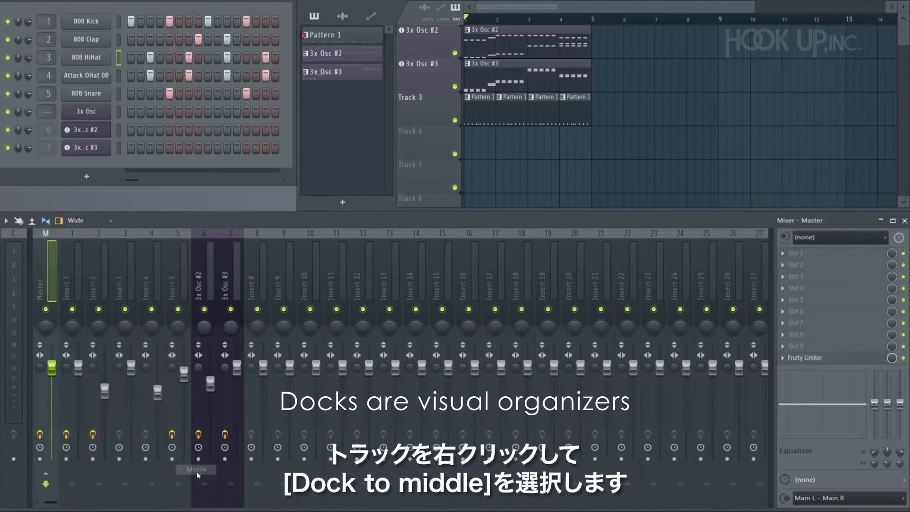
# Step through the mixer tracks to 3x Osc #3 and back to Master, examining each track's routing to the Master during playback
pyautogui.press('Right')
pyautogui.press('Right')
pyautogui.press('Right')
pyautogui.press('Right')
pyautogui.press('Right')
pyautogui.press('Right')
pyautogui.press('Right')
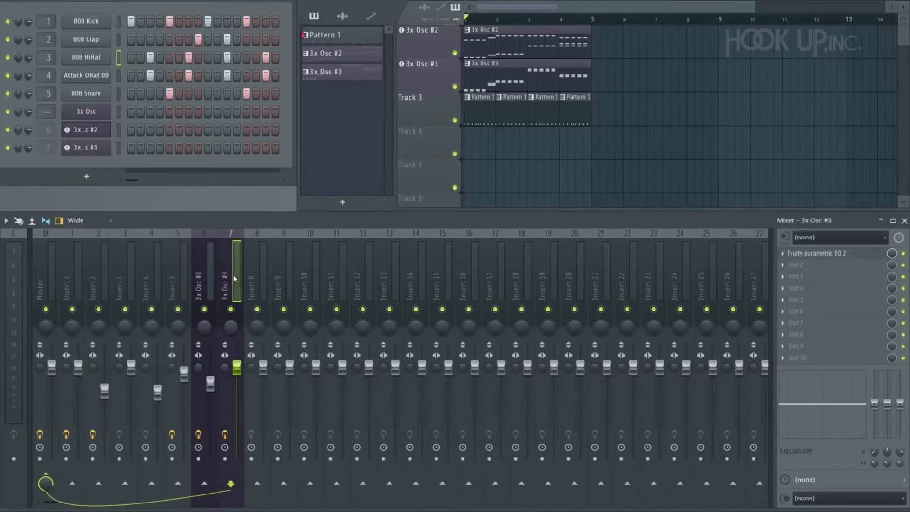
pyautogui.press('space')
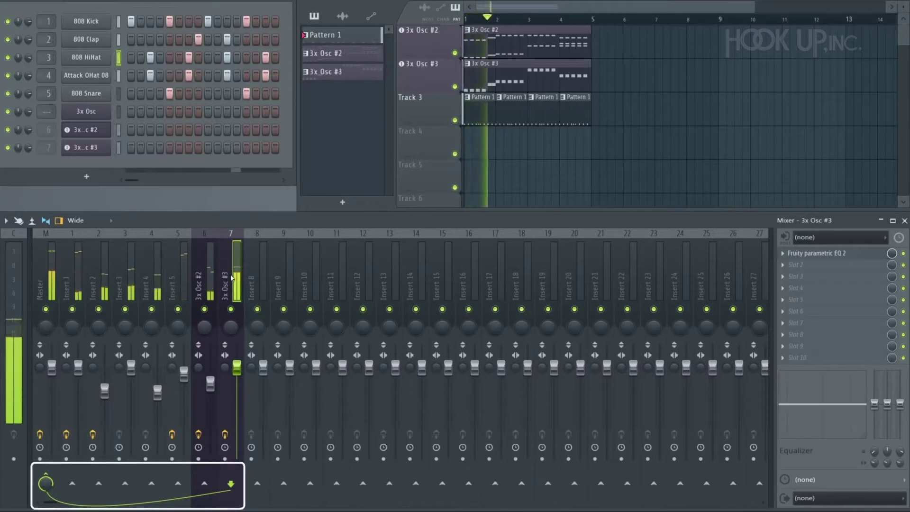
pyautogui.press('Left')
pyautogui.press('Left')
pyautogui.press('Left')
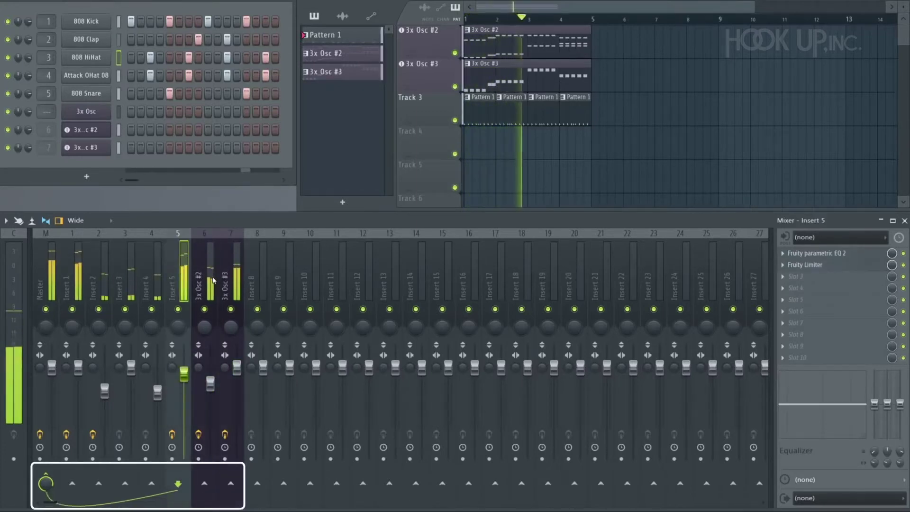
pyautogui.press('Left')
pyautogui.press('Left')
pyautogui.press('Left')
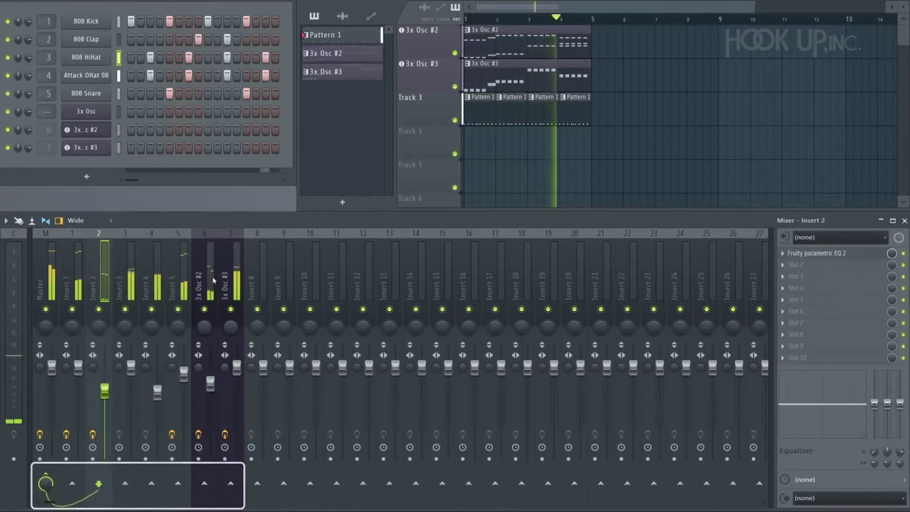
pyautogui.press('Left')
pyautogui.press('space')
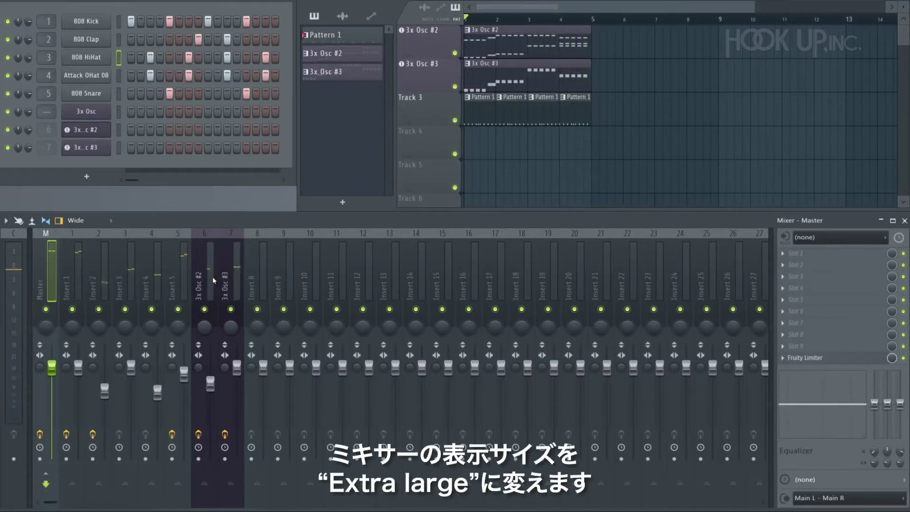
# Switch the mixer layout to Extra large and dock the Master track to the left section
pyautogui.click(79, 220)
pyautogui.click(87, 311)
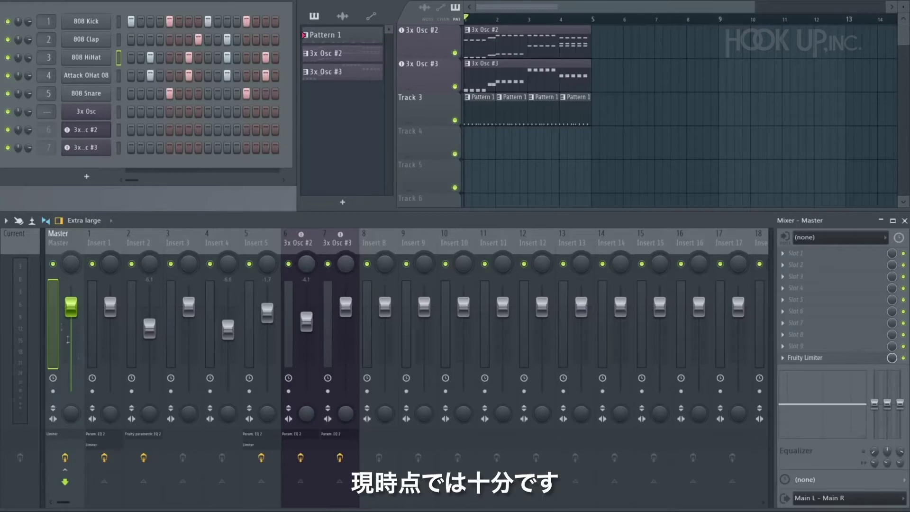
pyautogui.rightClick(58, 240)
pyautogui.moveTo(190, 459)
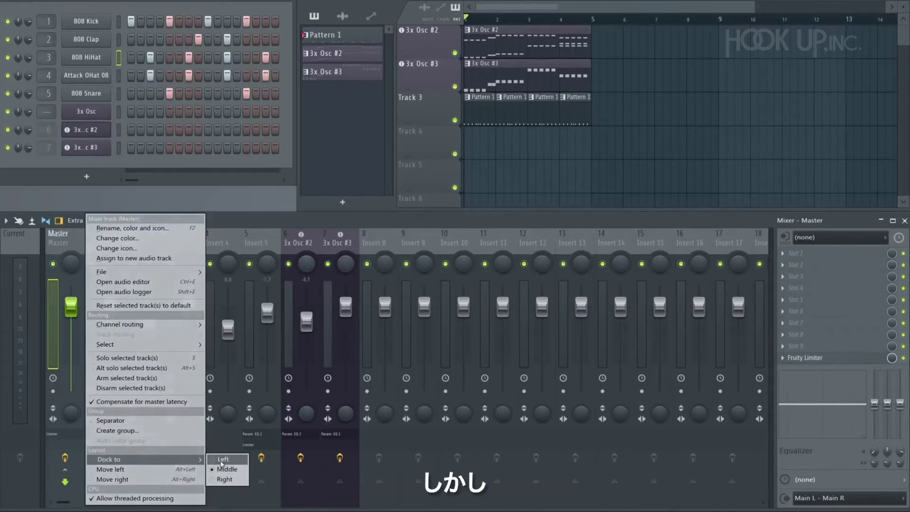
pyautogui.click(221, 459)
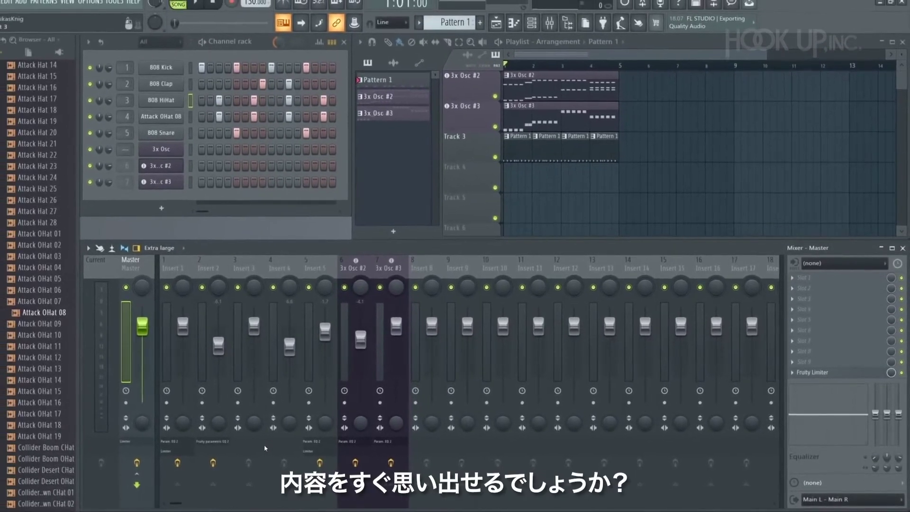
# Set the color of the Insert 1 mixer track to Slate blue (#45359F)
pyautogui.click(182, 276)
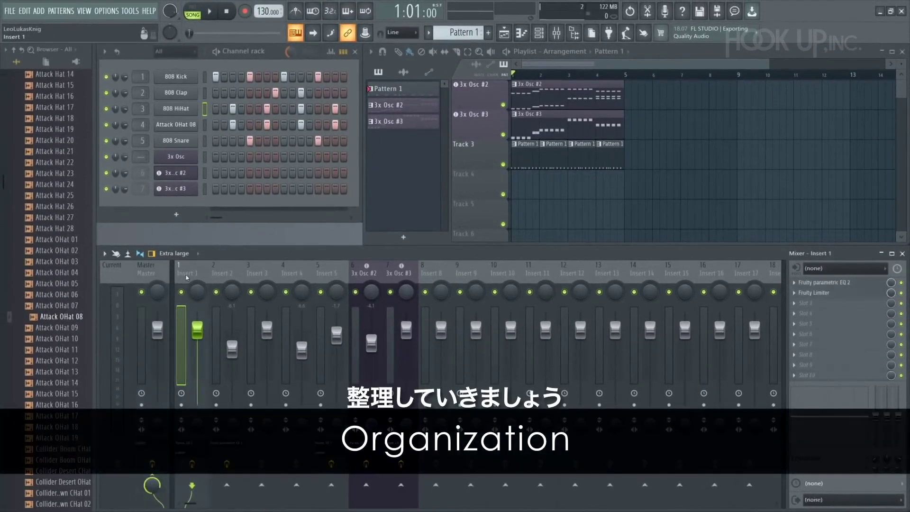
pyautogui.rightClick(186, 278)
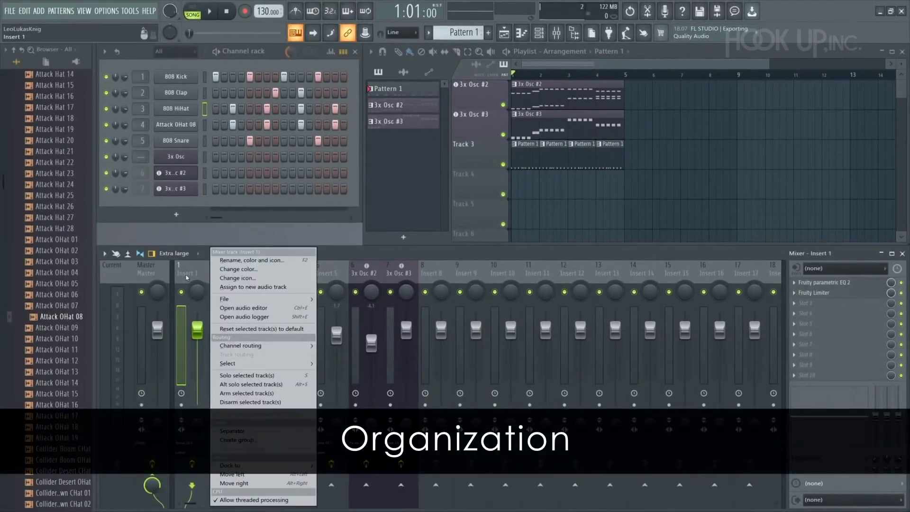
pyautogui.click(228, 263)
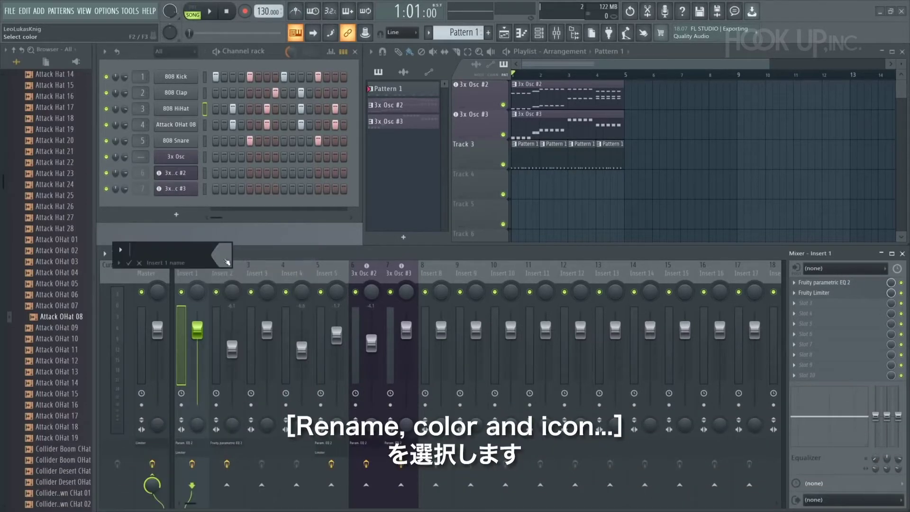
pyautogui.click(226, 262)
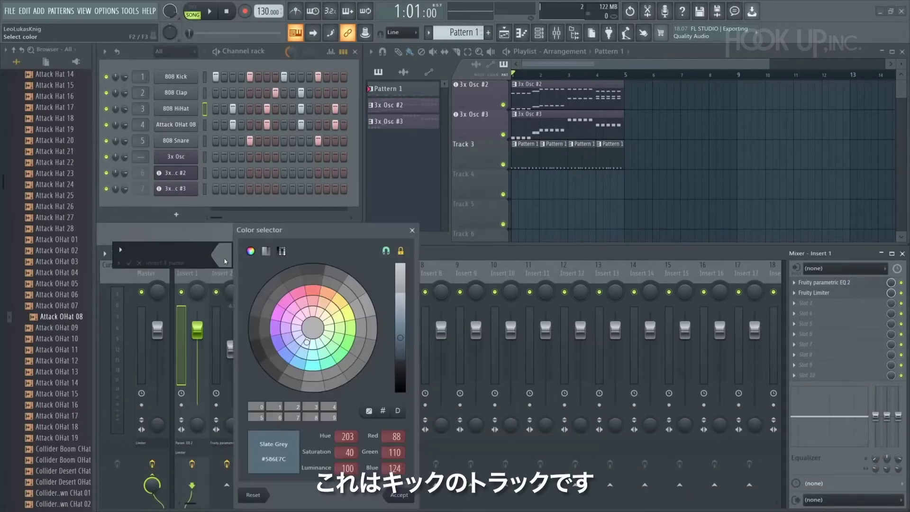
pyautogui.click(278, 342)
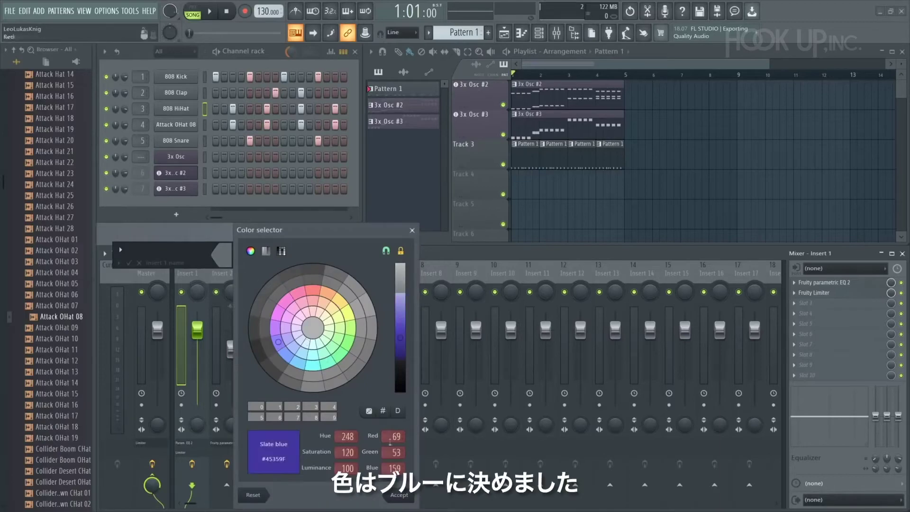
pyautogui.click(410, 496)
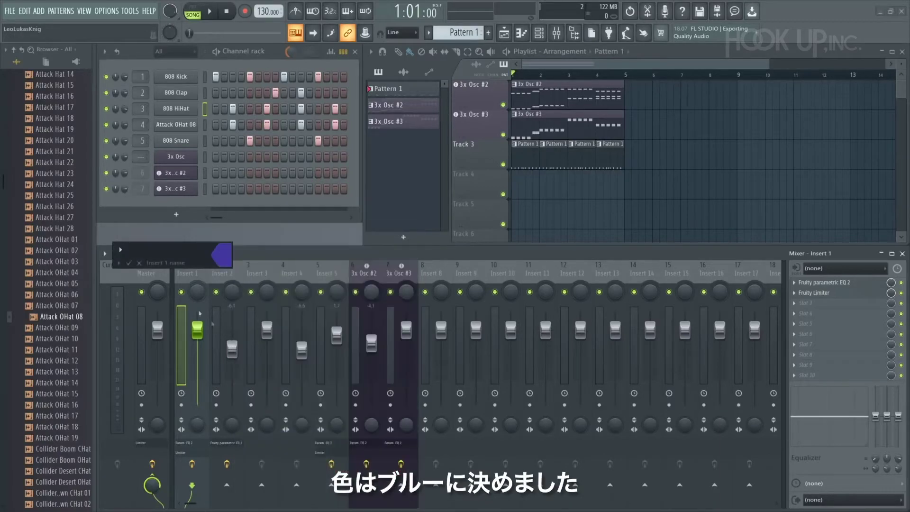
# Give the Insert 1 mixer track the Kick drum icon and name it Kick
pyautogui.click(121, 250)
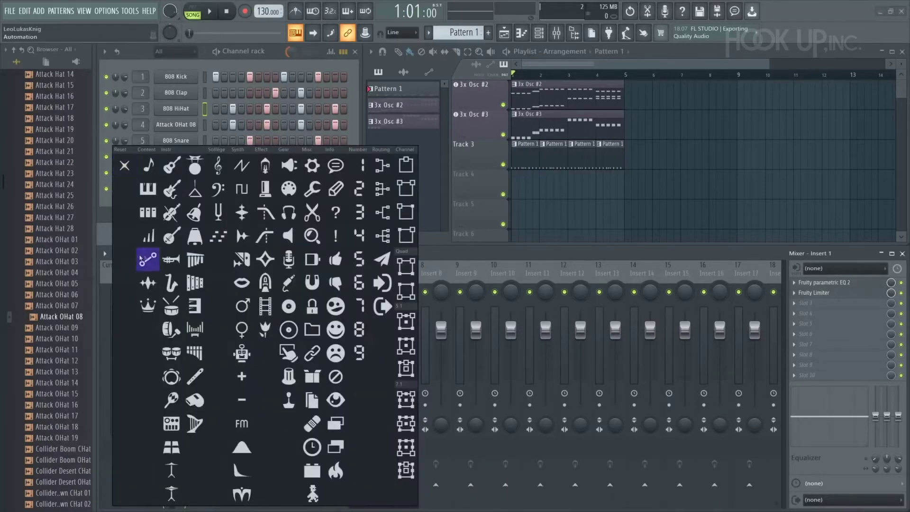
pyautogui.click(181, 334)
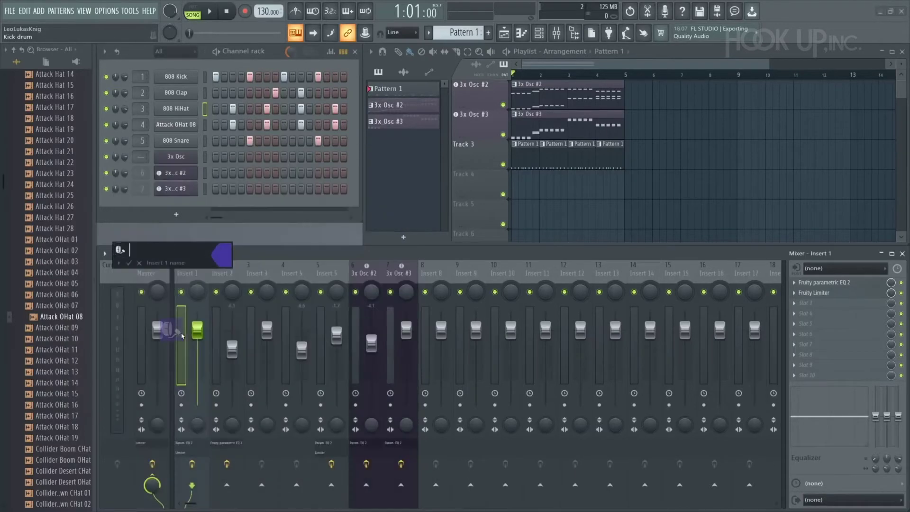
pyautogui.write('Kick')
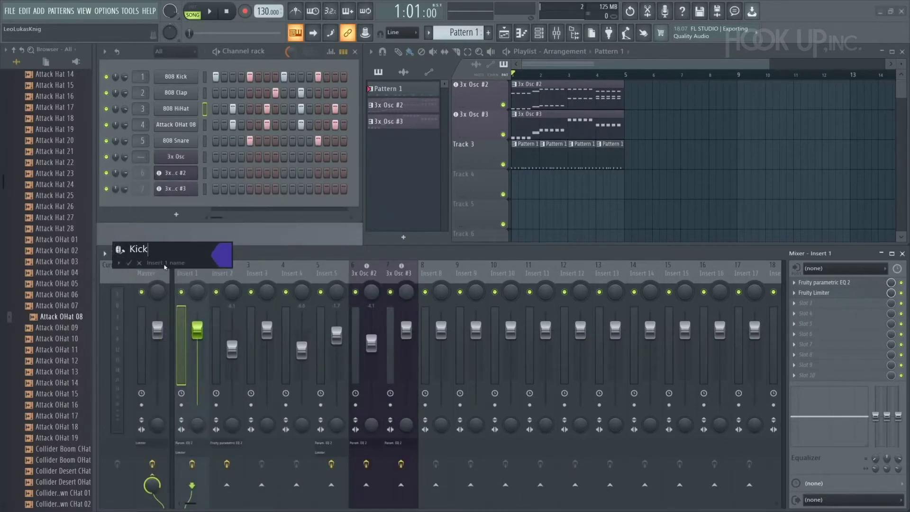
pyautogui.press('Return')
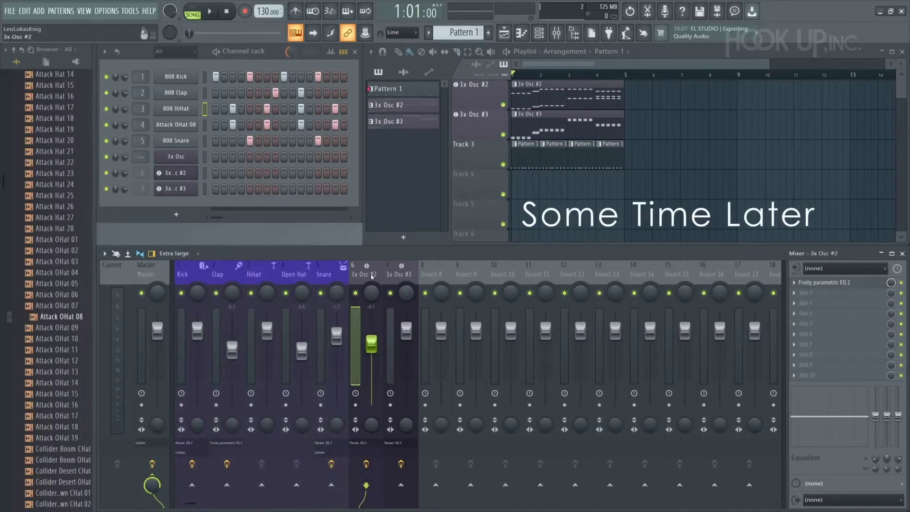
# Apply the Chords name preset to the 3x Osc #2 mixer track
pyautogui.rightClick(372, 277)
pyautogui.click(405, 260)
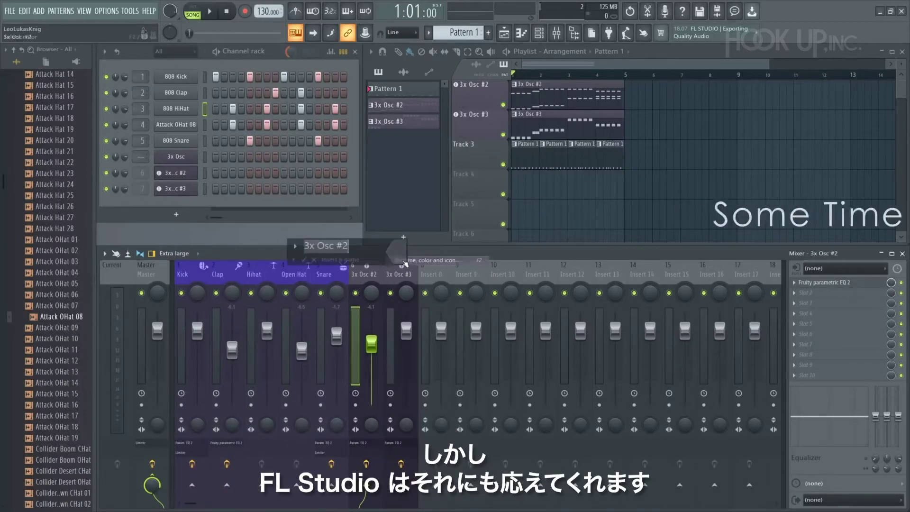
pyautogui.click(293, 260)
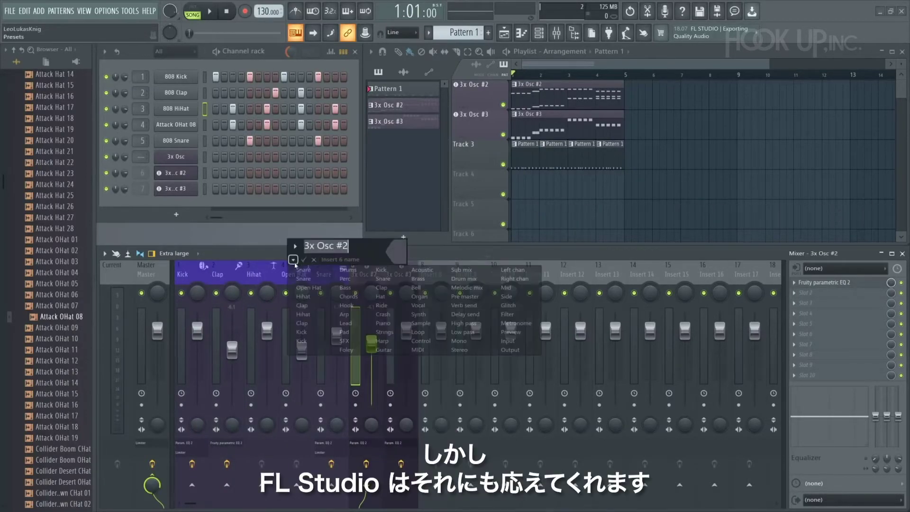
pyautogui.click(348, 296)
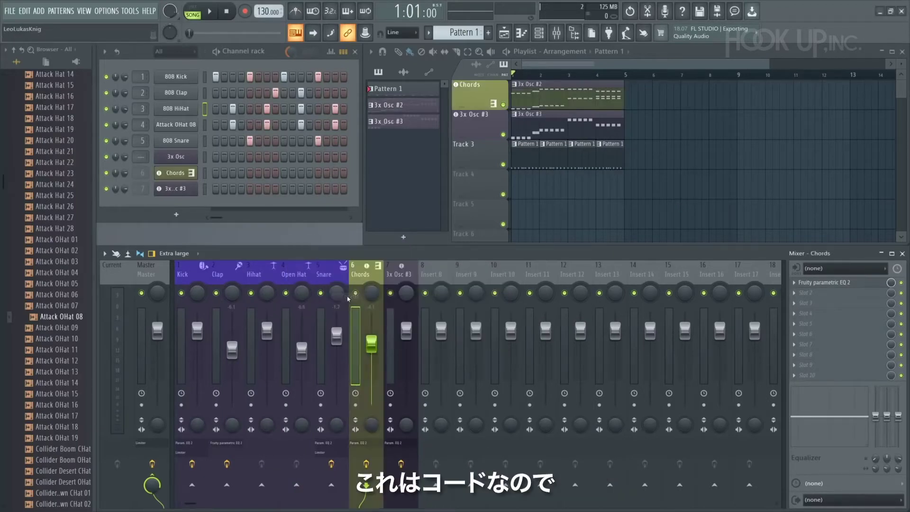
# Apply the Bass name preset to the 3x Osc #3 mixer track
pyautogui.rightClick(399, 275)
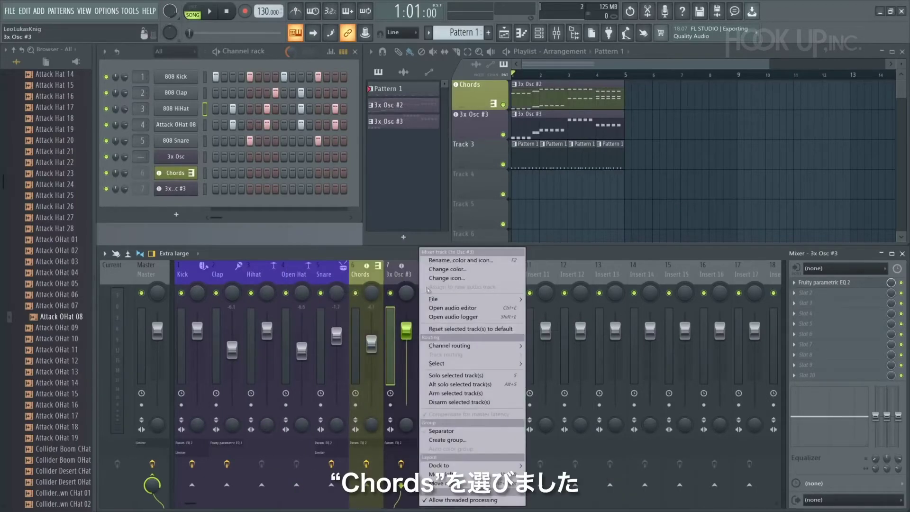
pyautogui.click(457, 260)
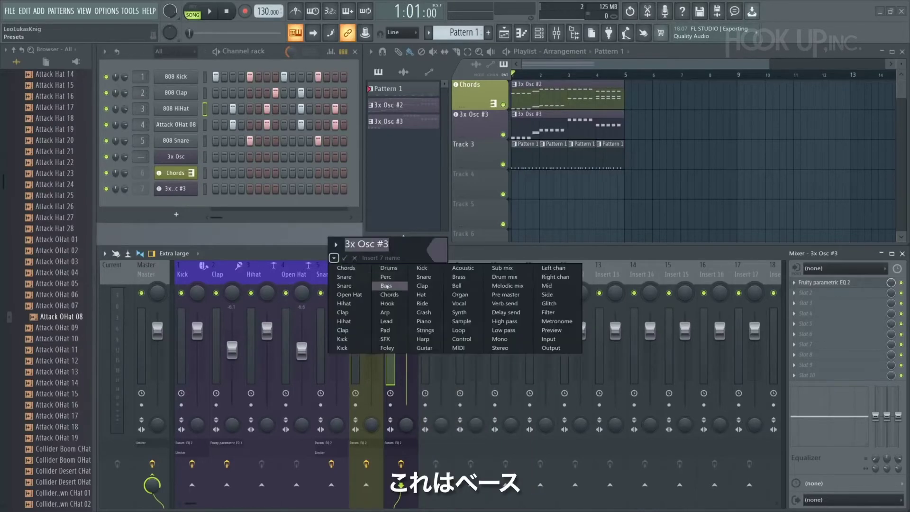
pyautogui.click(386, 285)
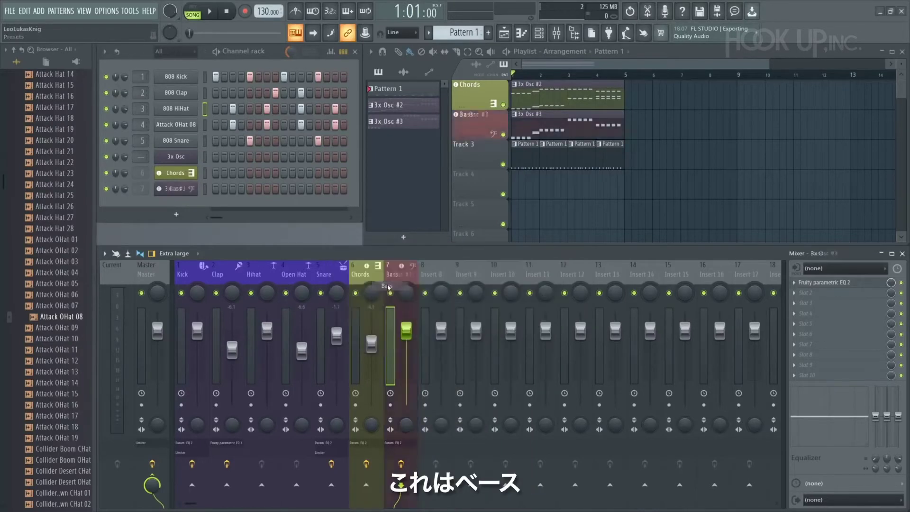
# Auto name the clips on the Chords and Bass tracks in the Playlist
pyautogui.rightClick(478, 99)
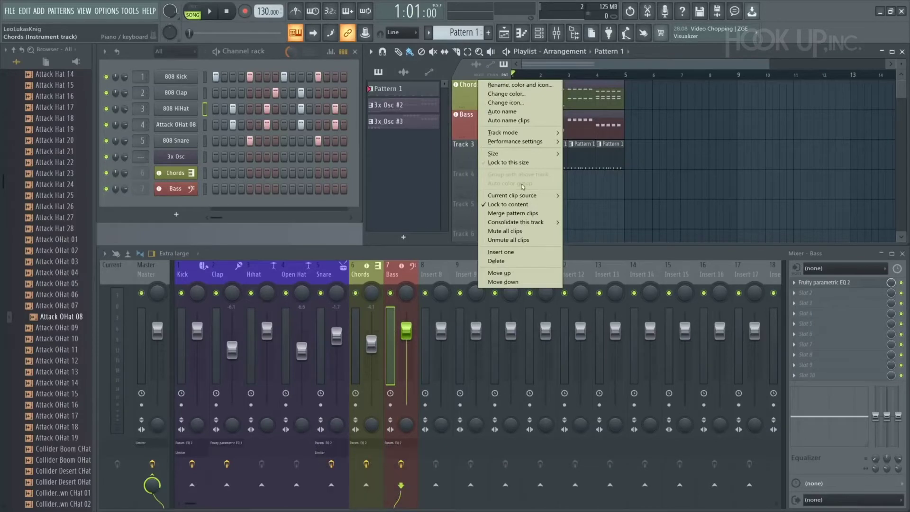
pyautogui.click(517, 121)
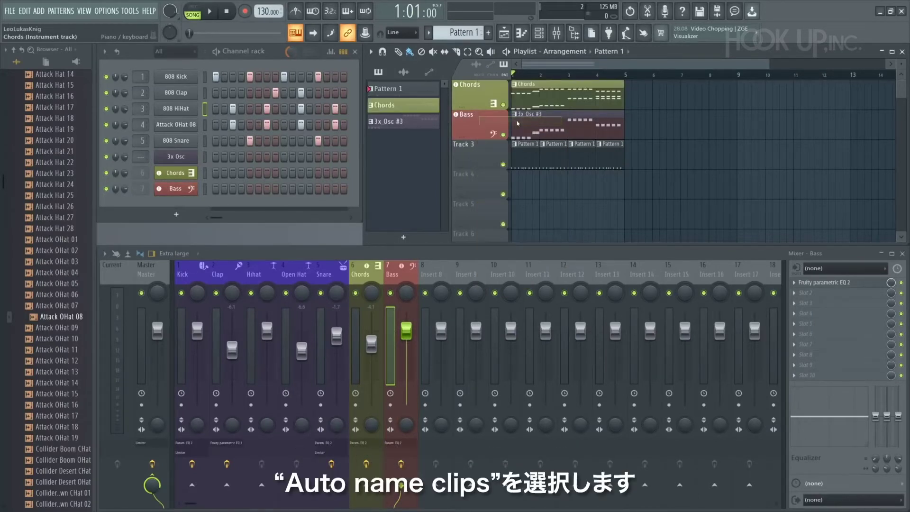
pyautogui.rightClick(480, 125)
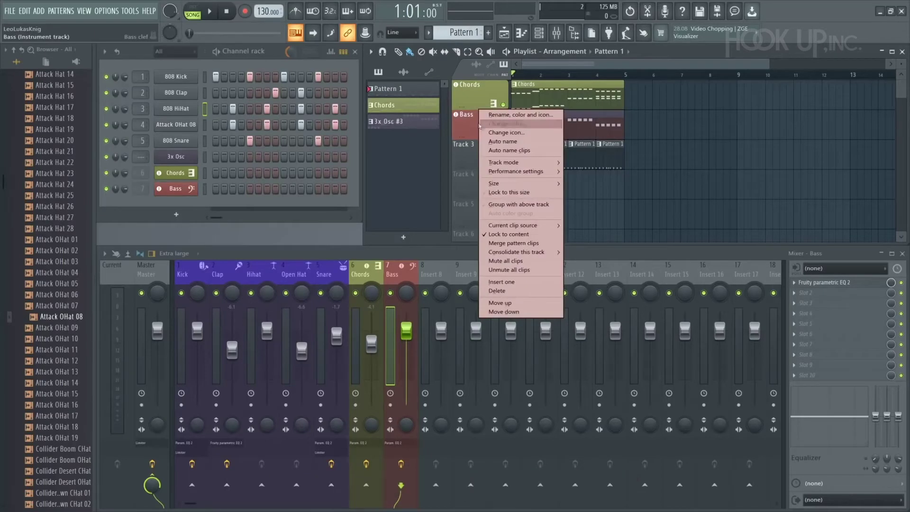
pyautogui.click(503, 151)
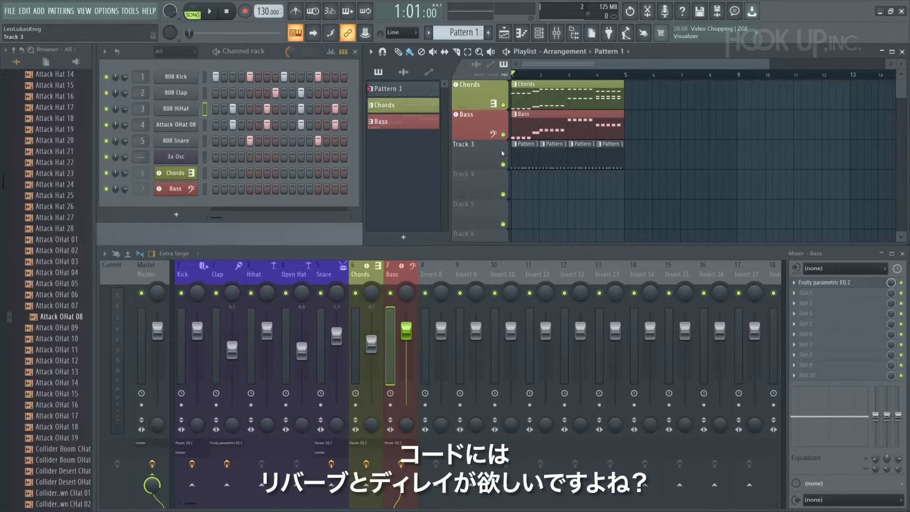
# Add Fruity Reeverb 2 in slot 2 and Fruity Delay 3 in slot 3 of the Chords mixer track
pyautogui.click(360, 274)
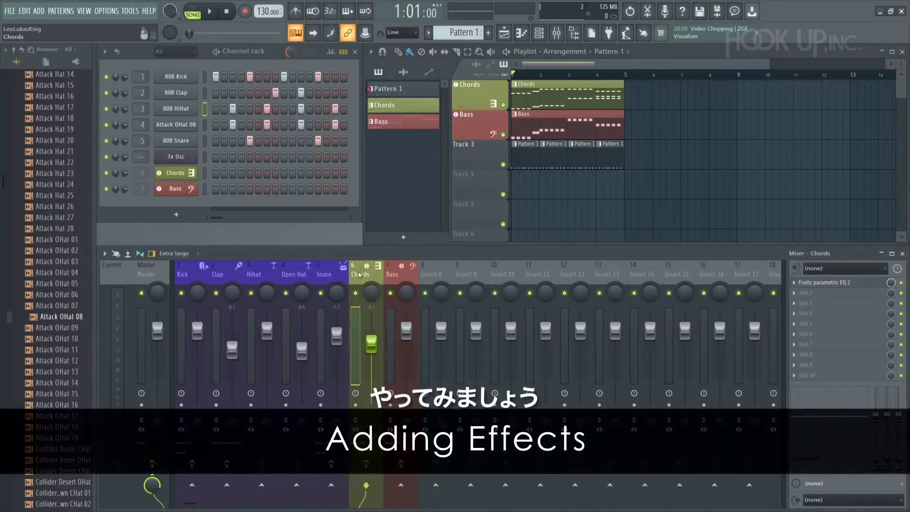
pyautogui.click(794, 297)
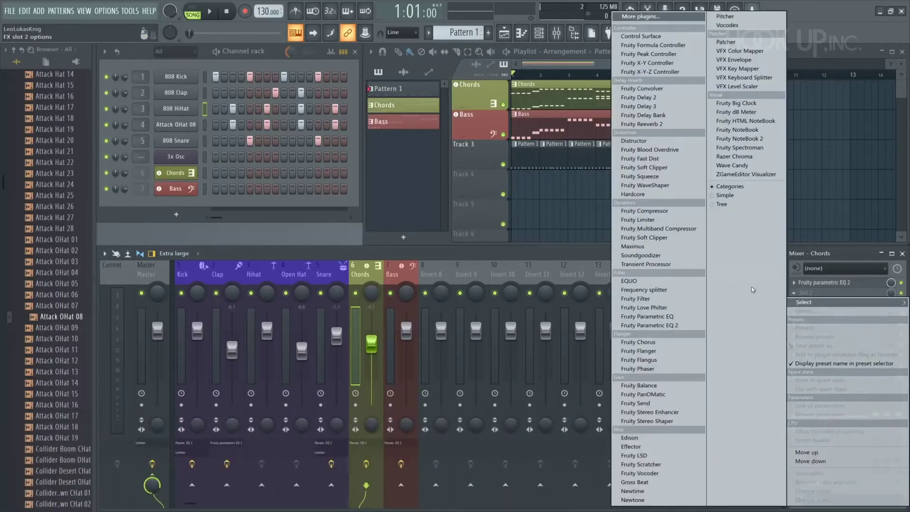
pyautogui.click(637, 124)
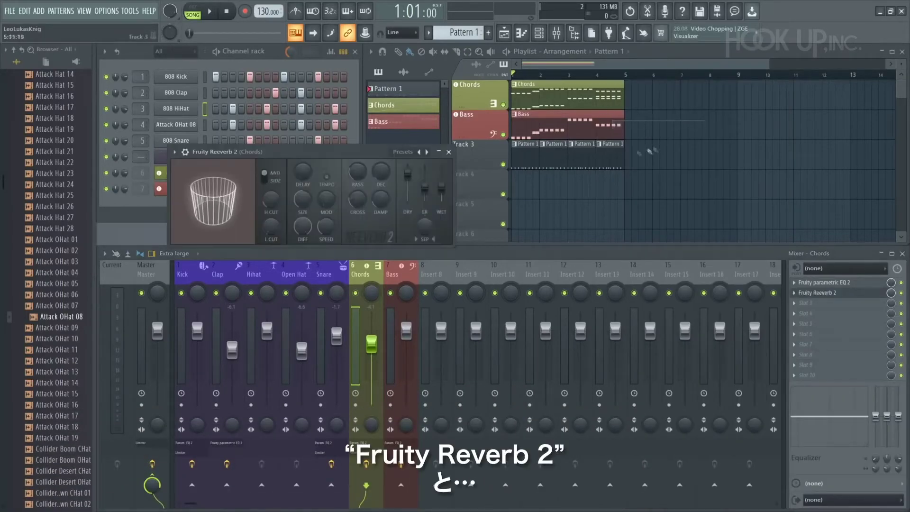
pyautogui.click(800, 302)
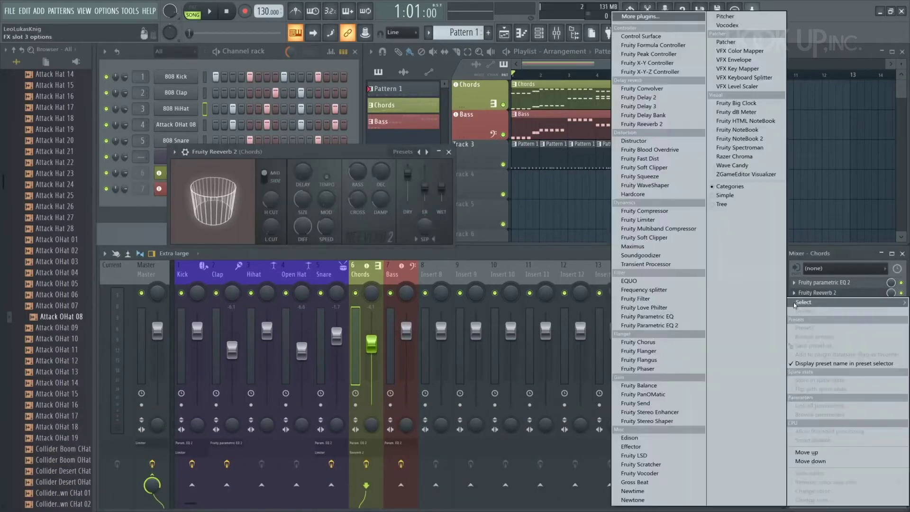
pyautogui.click(634, 106)
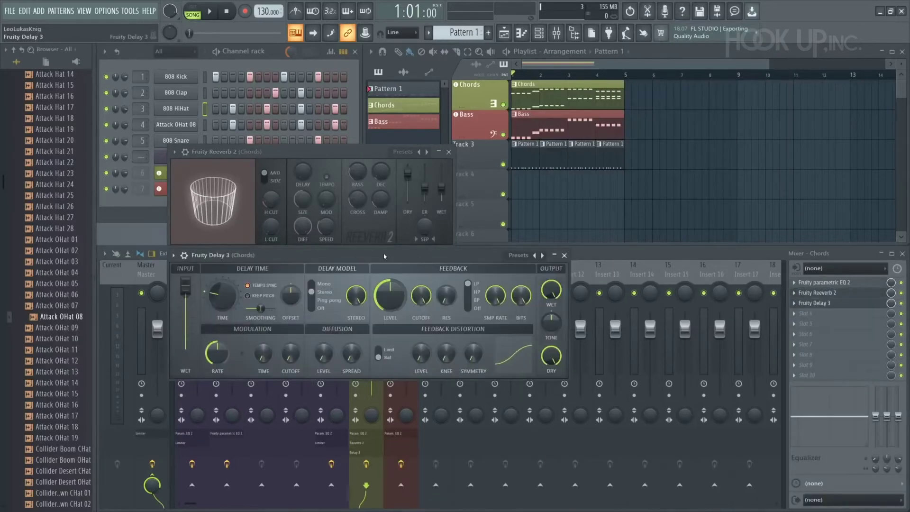
# During playback, set the high cut of Fruity Reeverb 2 to 4.0 kHz and its stereo separation to -47%
pyautogui.press('space')
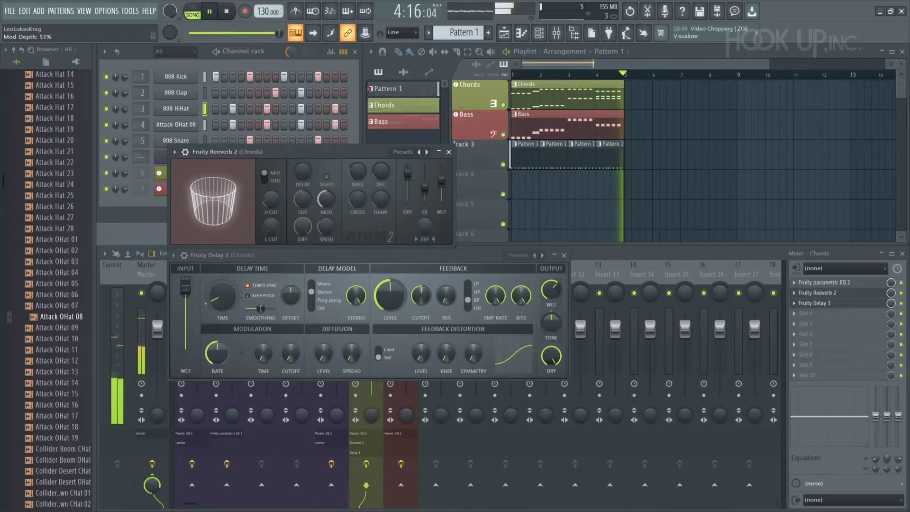
pyautogui.moveTo(281, 210); pyautogui.dragTo(281, 199)
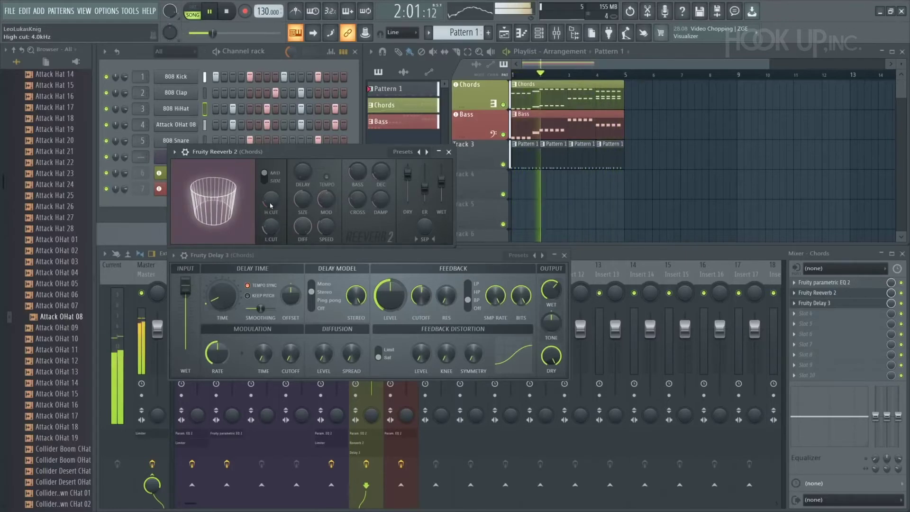
pyautogui.moveTo(425, 226); pyautogui.dragTo(425, 235)
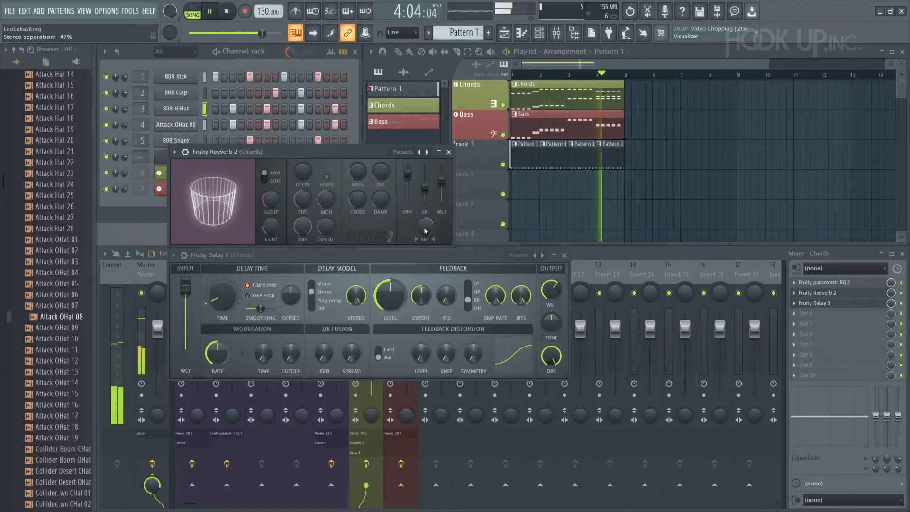
pyautogui.press('space')
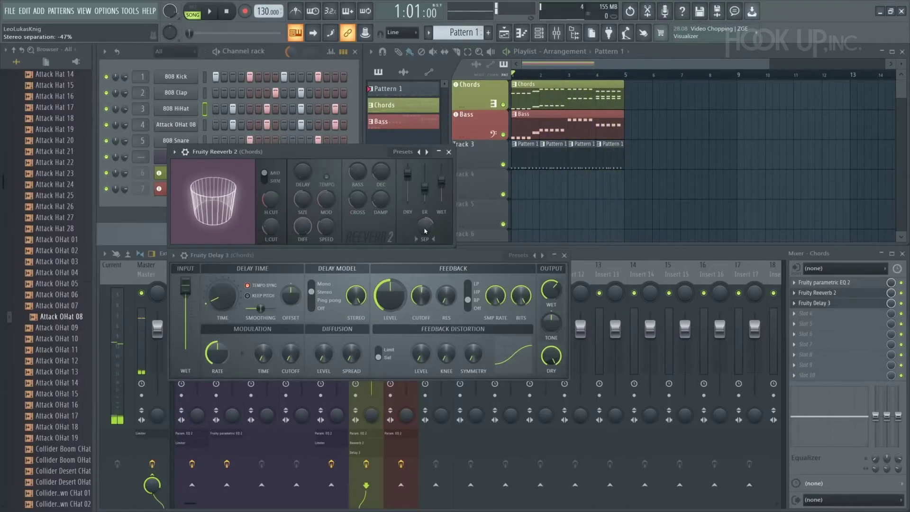
# Add a second Fruity Delay 3 from the plugin database's Delay reverb effects to slot 4 of the Chords track
pyautogui.click(76, 62)
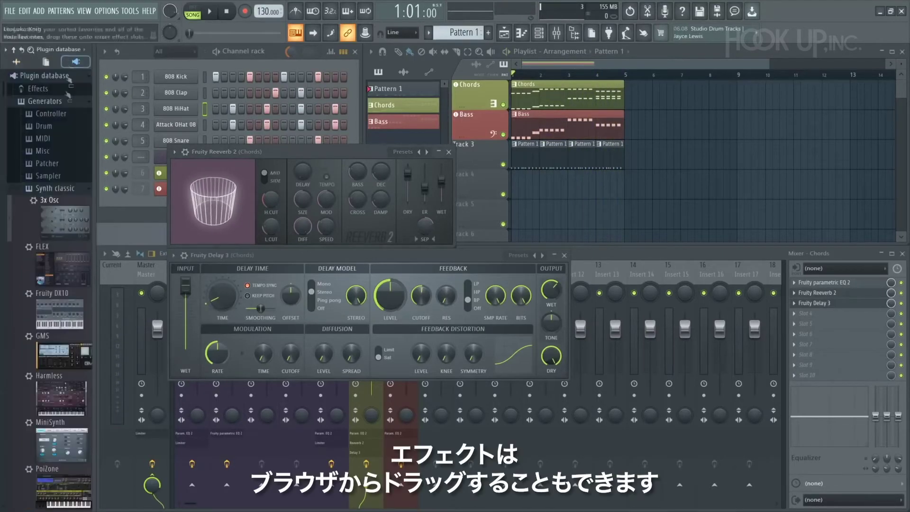
pyautogui.click(40, 89)
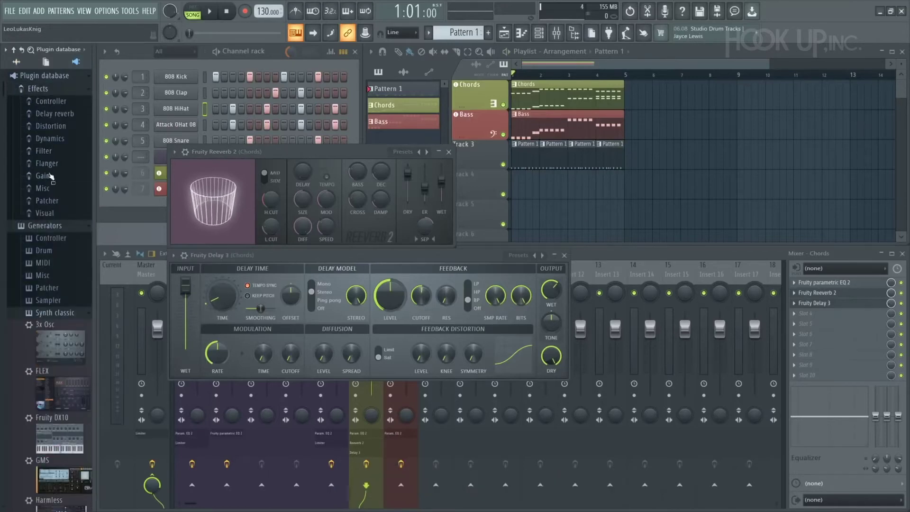
pyautogui.click(55, 114)
pyautogui.moveTo(51, 184); pyautogui.dragTo(826, 321)
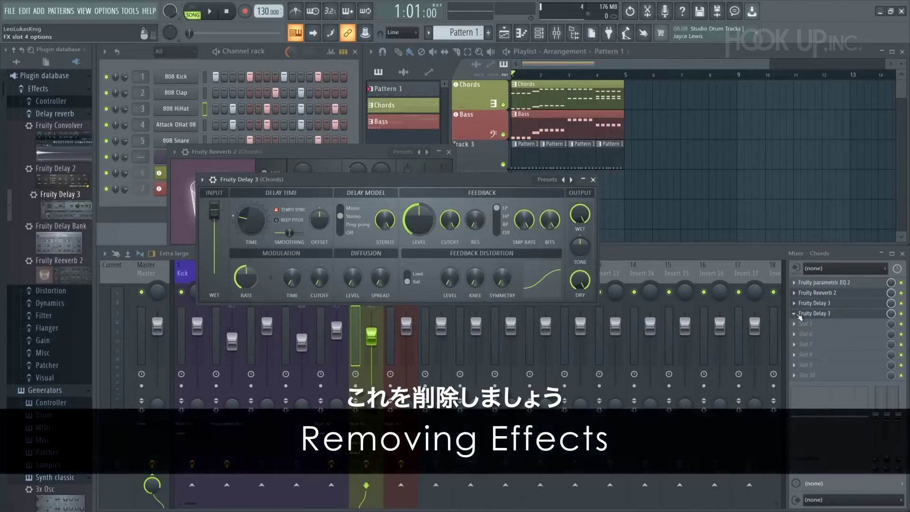
# Delete the Fruity Delay 3 in slot 4 of the Chords mixer track
pyautogui.click(799, 315)
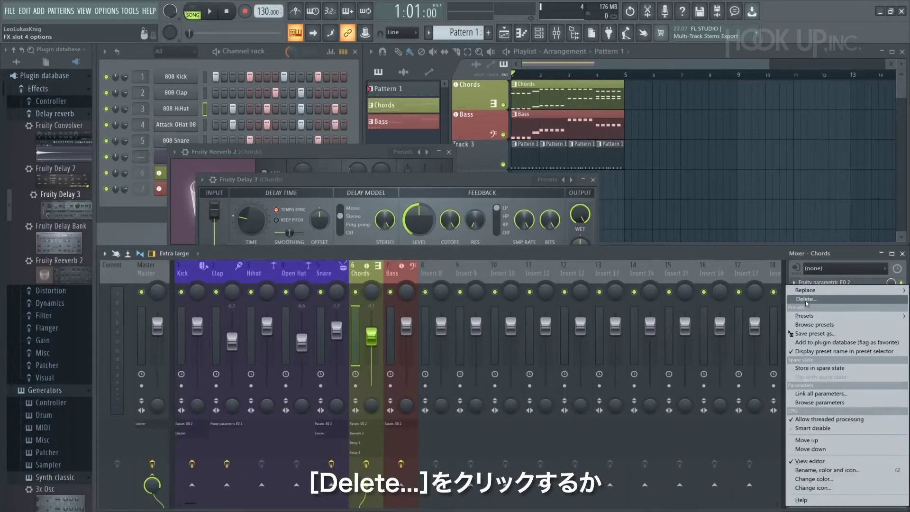
pyautogui.click(805, 299)
pyautogui.click(506, 297)
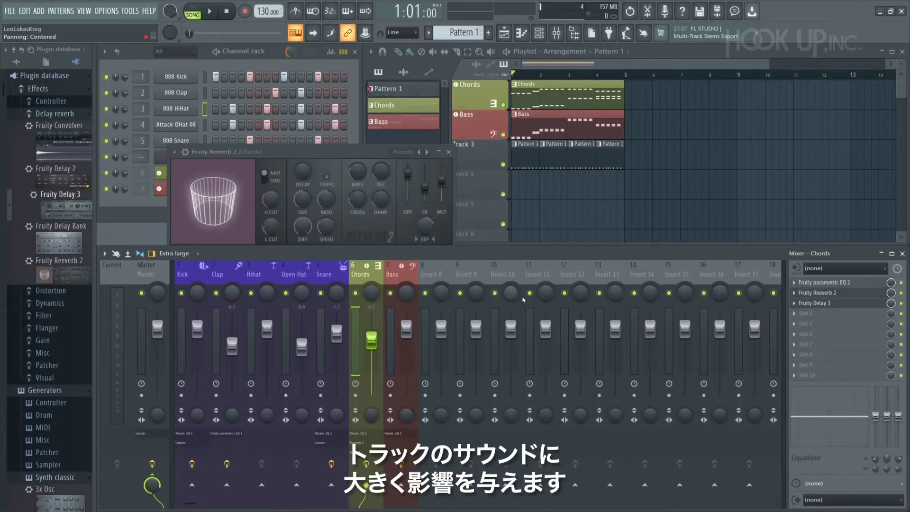
# Move Fruity Delay 3 in the Chords effect chain up to slot 2, back down to slot 3, and up to slot 2 again
pyautogui.click(794, 304)
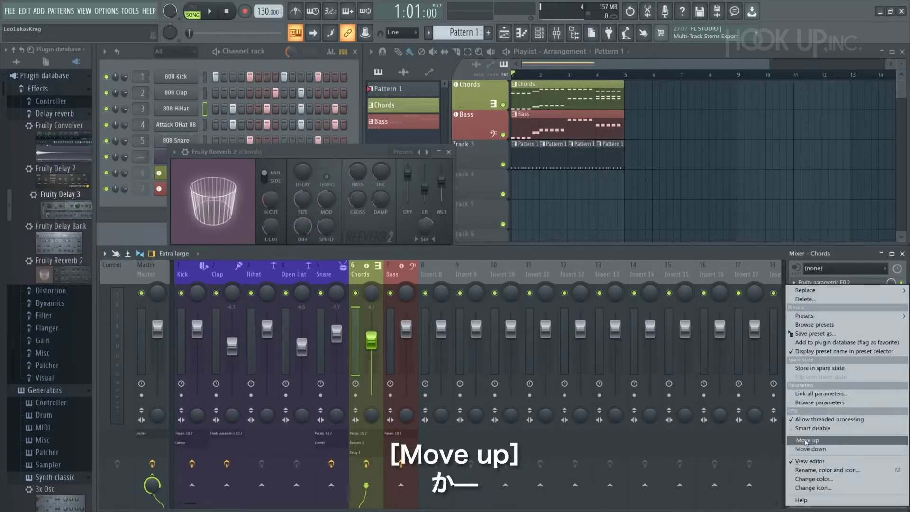
pyautogui.click(804, 442)
pyautogui.click(795, 293)
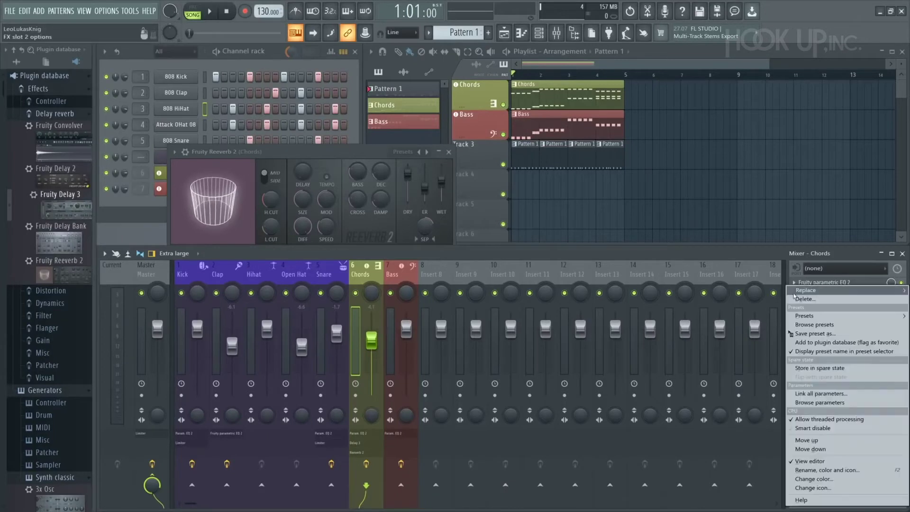
pyautogui.click(811, 448)
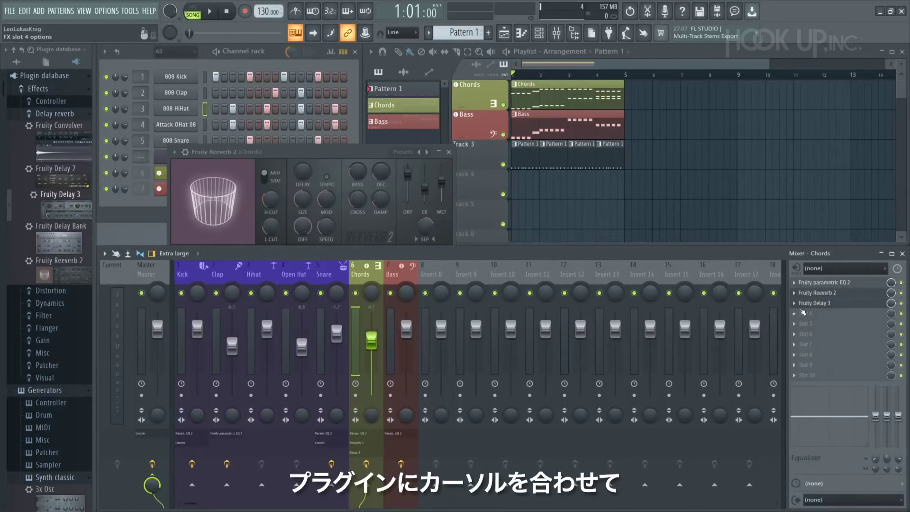
pyautogui.scroll(1, 815, 308)
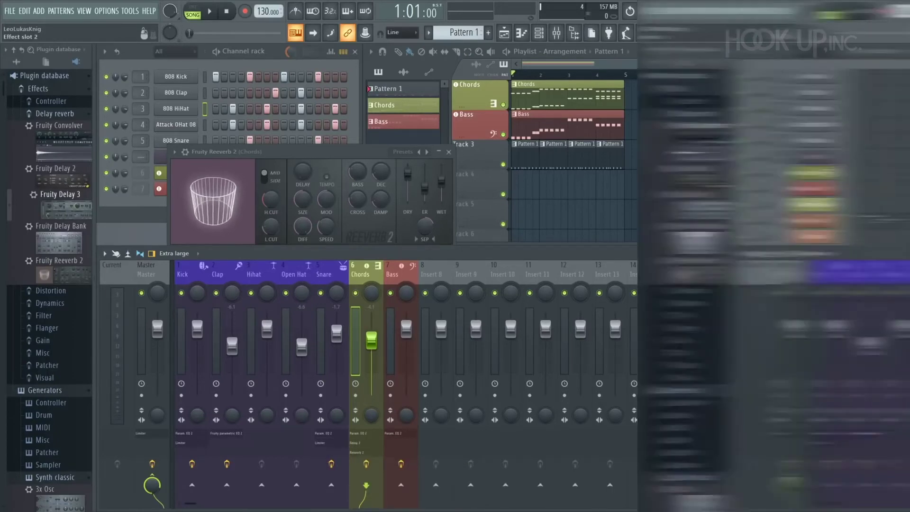
# With the song playing, send the Snare track's audio to Insert 9
pyautogui.click(328, 276)
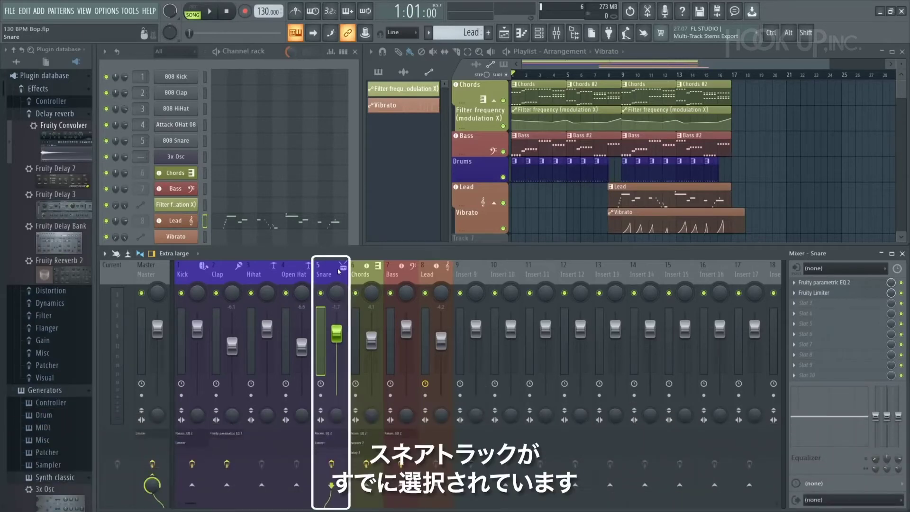
pyautogui.press('space')
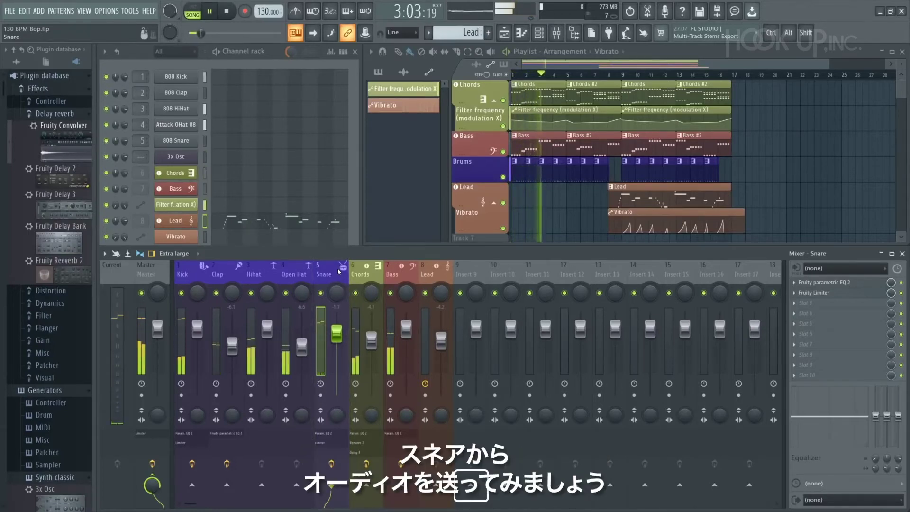
pyautogui.click(470, 485)
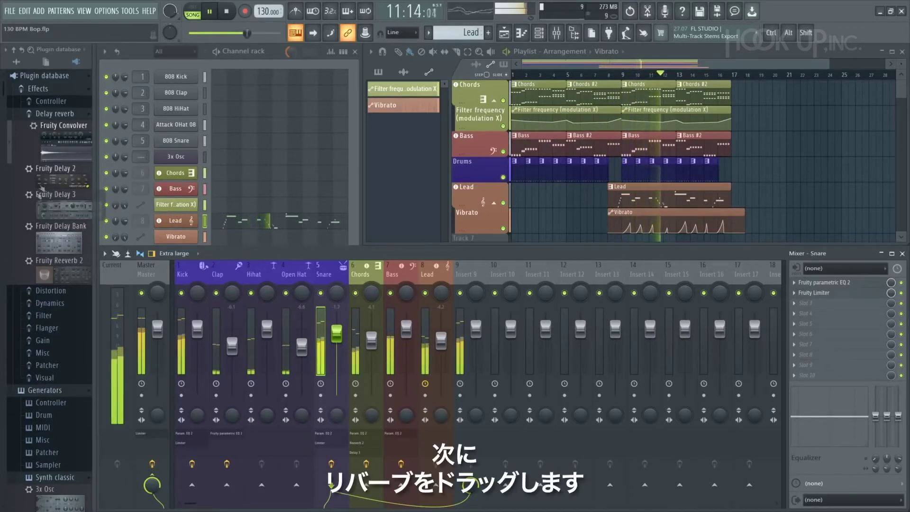
# Add Fruity Reeverb 2 to Insert 9, turn its dry level fully down and its wet level up, and stop playback
pyautogui.moveTo(45, 275); pyautogui.dragTo(471, 276)
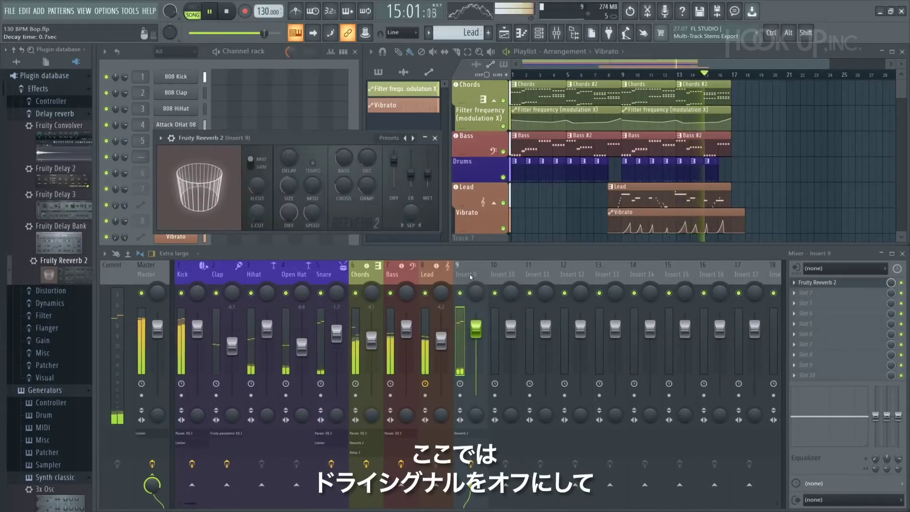
pyautogui.moveTo(393, 161); pyautogui.dragTo(428, 153)
pyautogui.press('space')
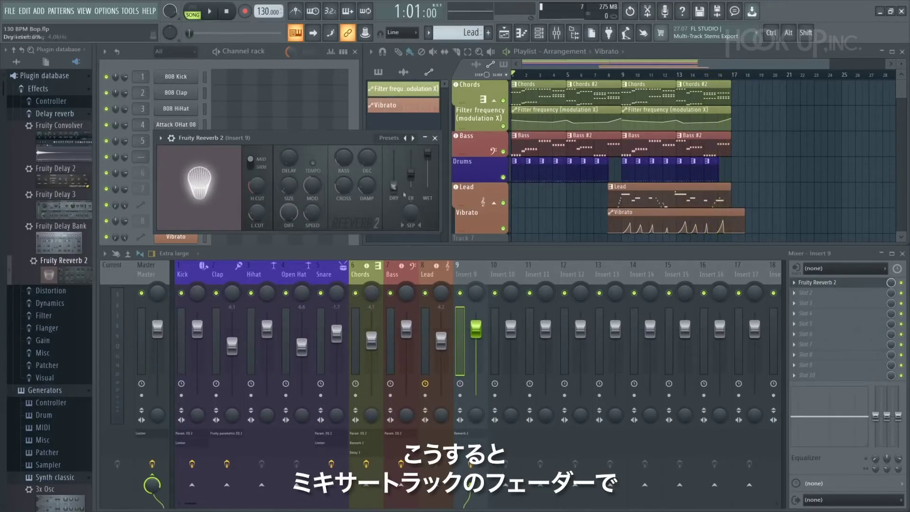
# Lower the Insert 9 fader to -7.4 dB and, during playback, further to -10.0 dB
pyautogui.moveTo(482, 334); pyautogui.dragTo(481, 355)
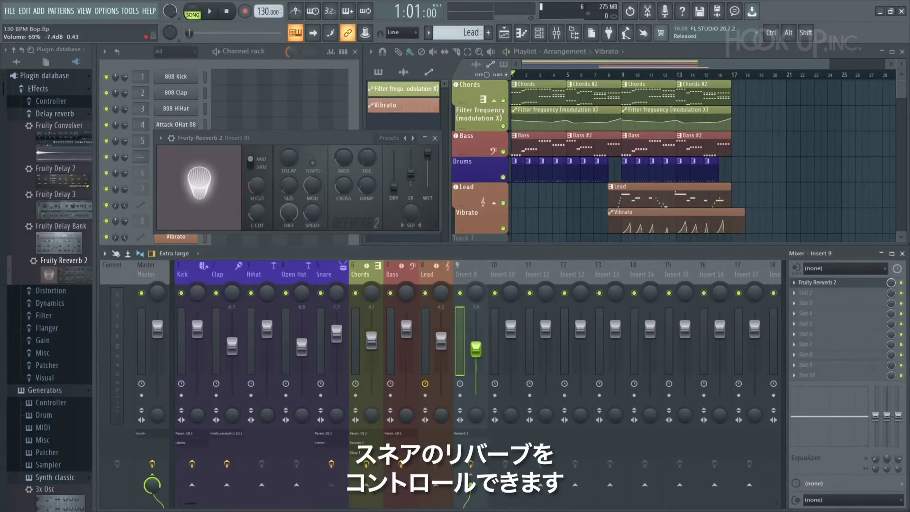
pyautogui.press('space')
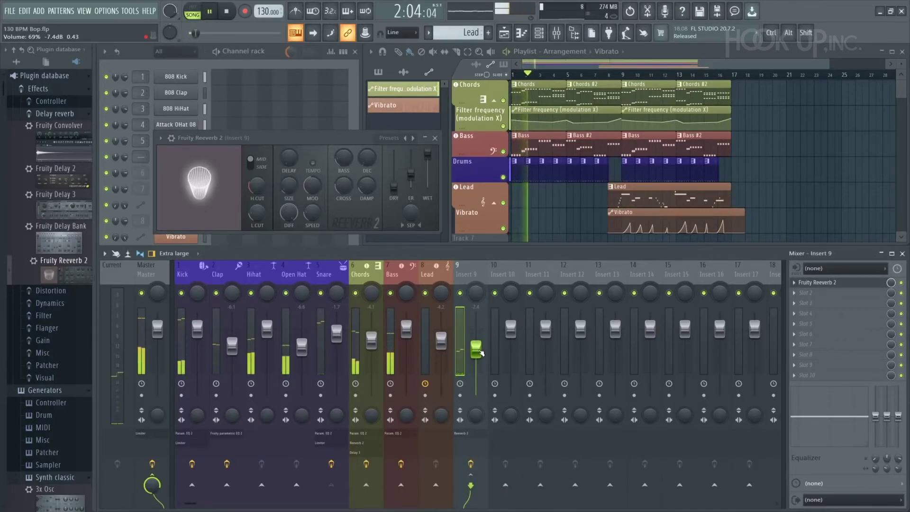
pyautogui.moveTo(476, 349); pyautogui.dragTo(476, 355)
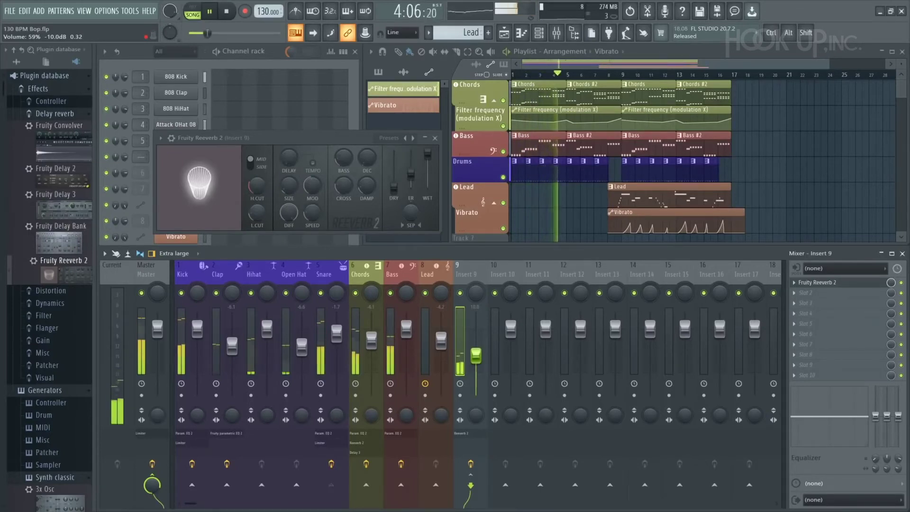
pyautogui.press('space')
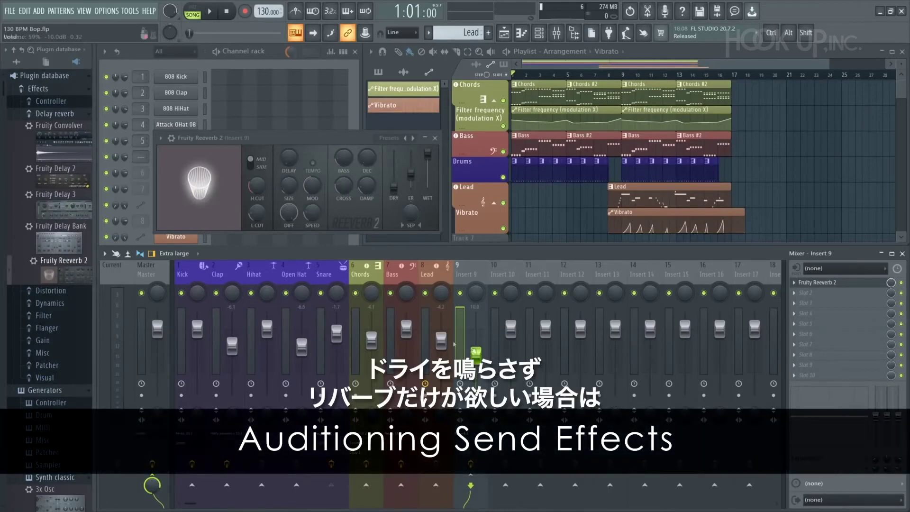
# Disable the Snare's send to Master and, during playback, raise the Insert 9 fader to -1.5 dB
pyautogui.click(328, 274)
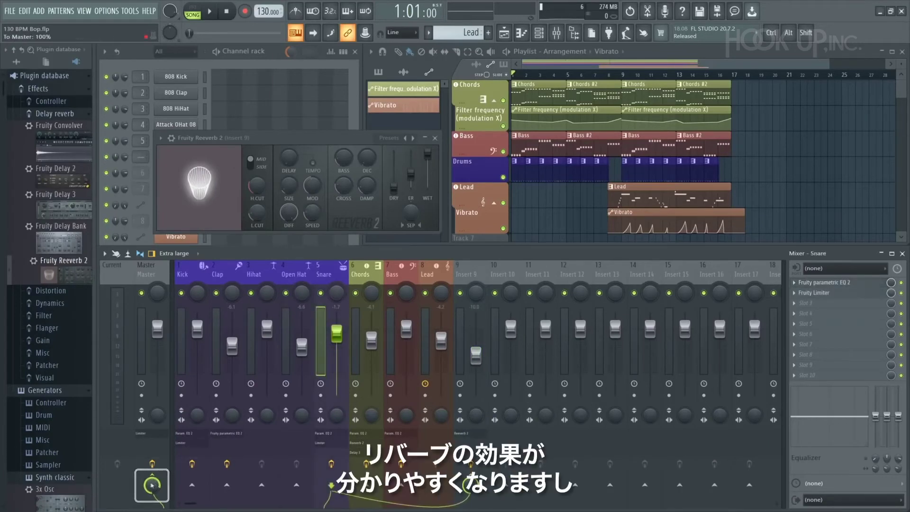
pyautogui.press('space')
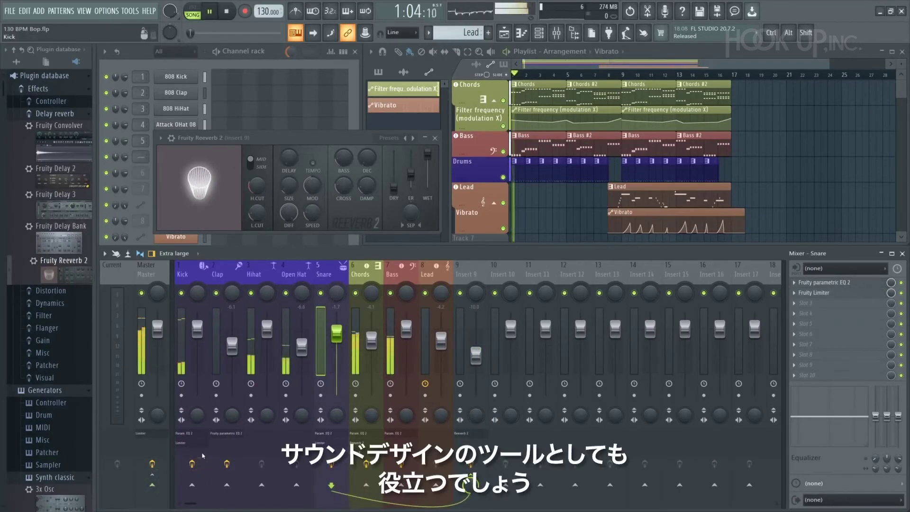
pyautogui.moveTo(475, 355); pyautogui.dragTo(475, 333)
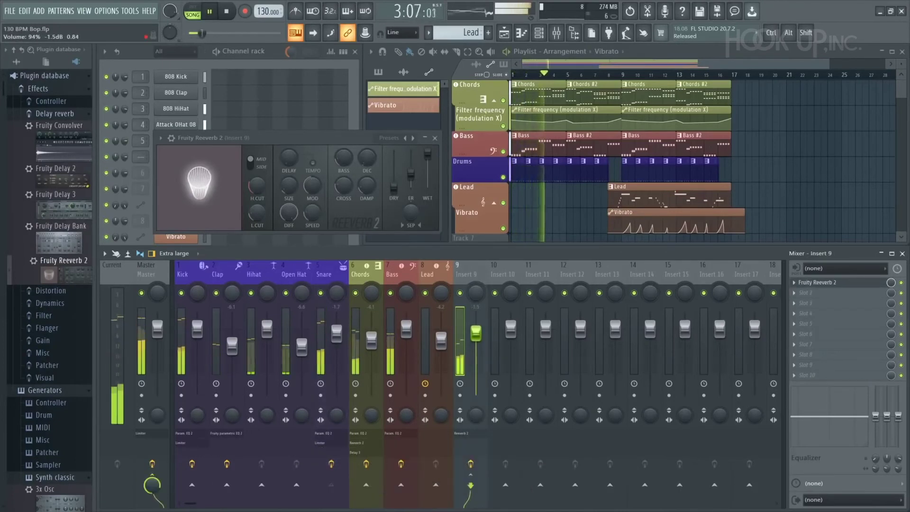
# Re-enable the Snare track's send to Master and stop playback
pyautogui.click(326, 275)
pyautogui.click(152, 484)
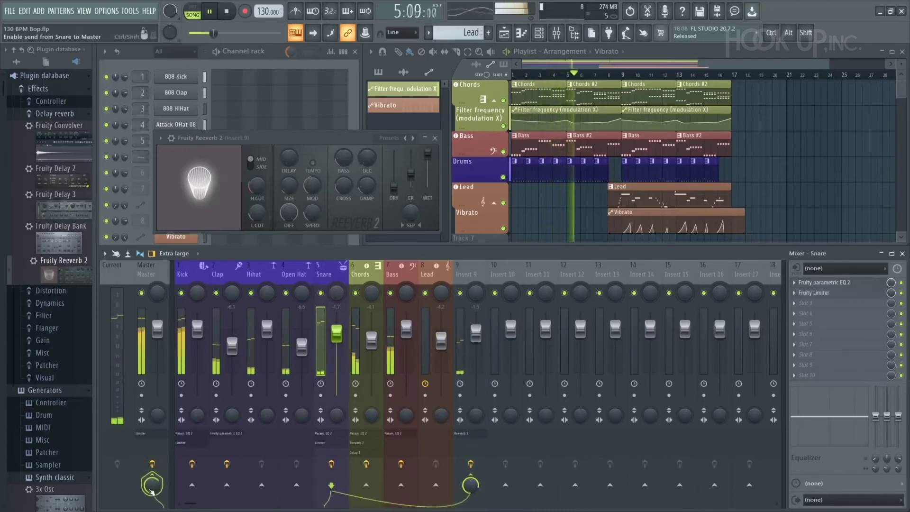
pyautogui.press('space')
# Rename Insert 9 with the "Verb send" name preset
pyautogui.rightClick(483, 285)
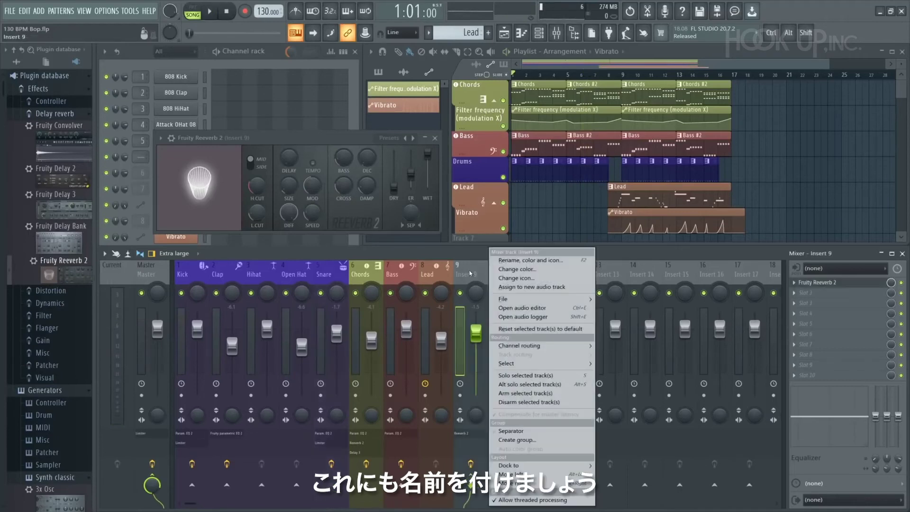
pyautogui.click(521, 255)
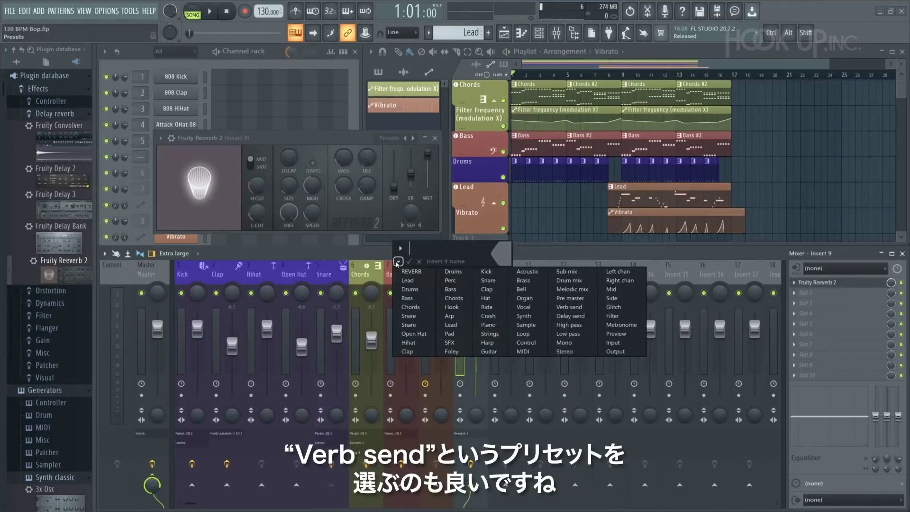
pyautogui.click(569, 307)
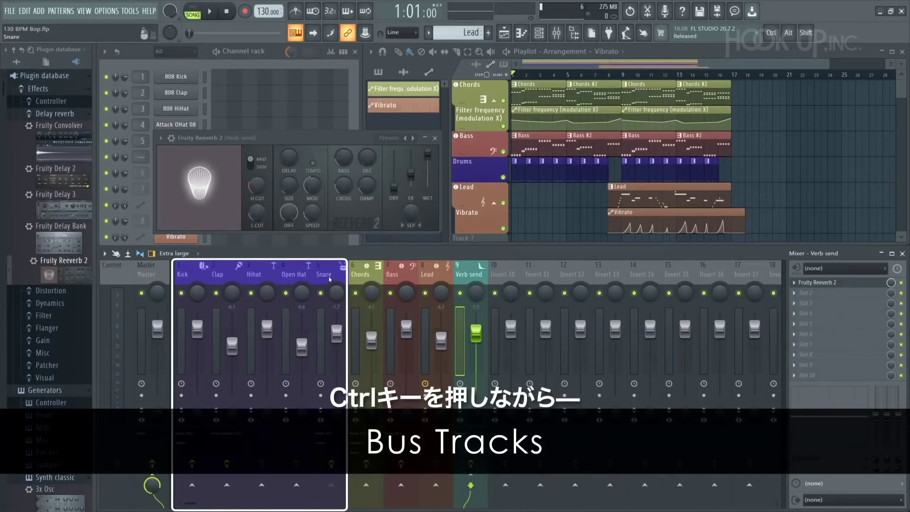
# Route the Kick through Snare tracks only to Insert 10, and re-enable the Snare's send to the Verb send track
pyautogui.moveTo(328, 278); pyautogui.dragTo(199, 280)
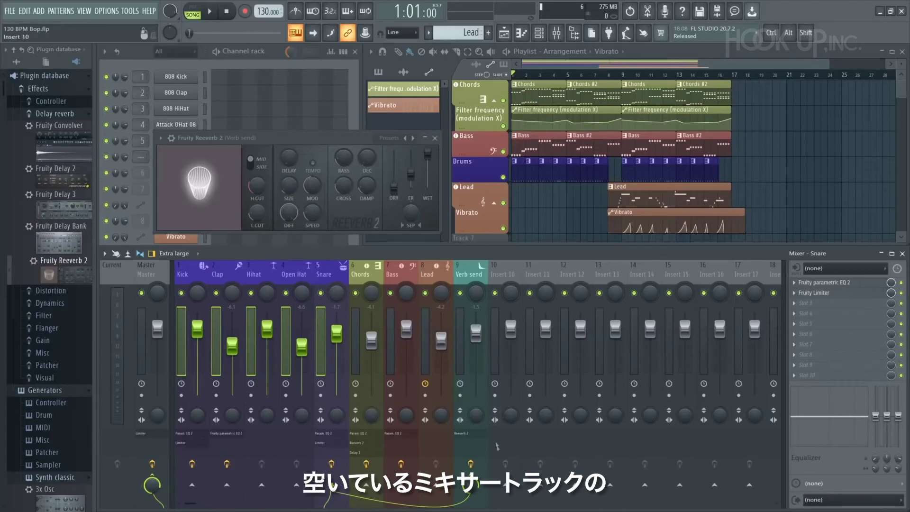
pyautogui.rightClick(506, 485)
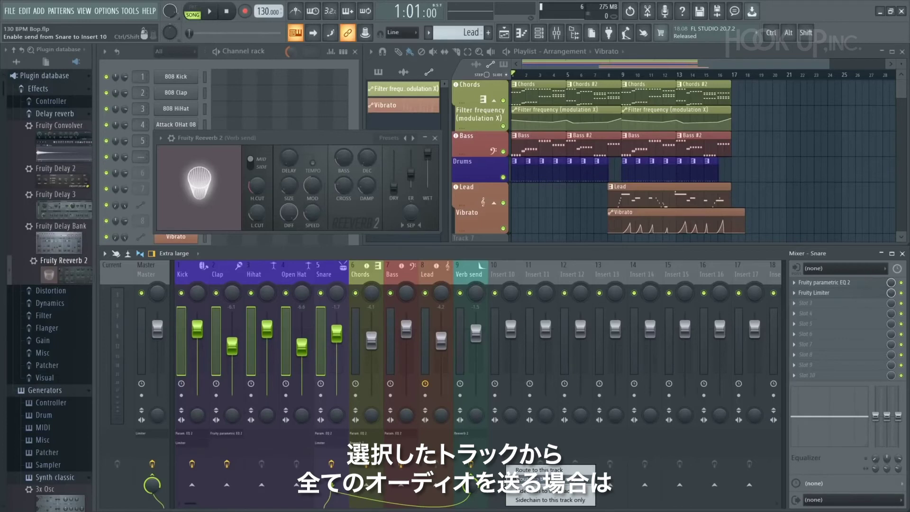
pyautogui.click(516, 479)
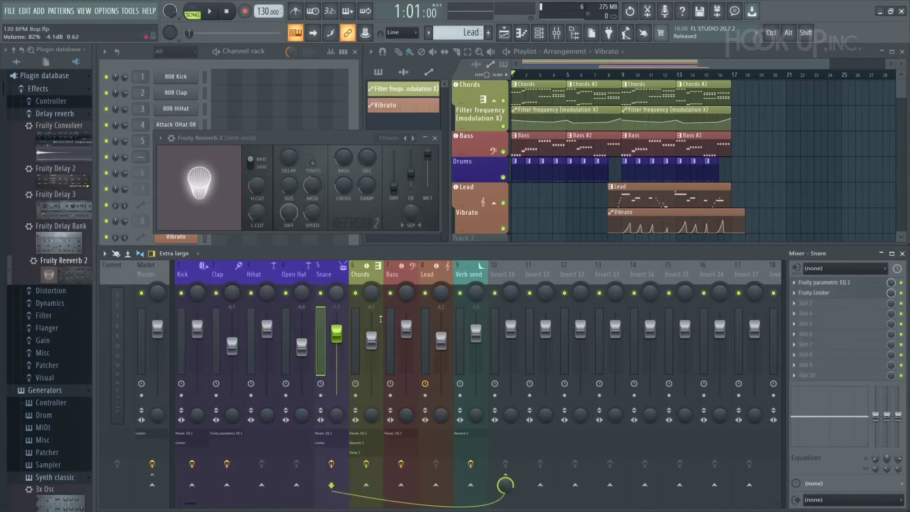
pyautogui.click(471, 477)
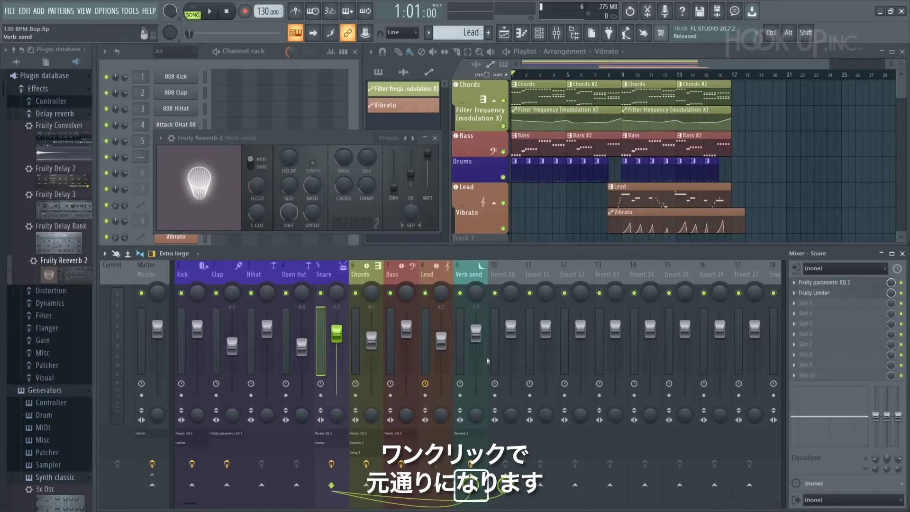
# Rename Insert 10 with the "Drum mix" name preset
pyautogui.rightClick(497, 278)
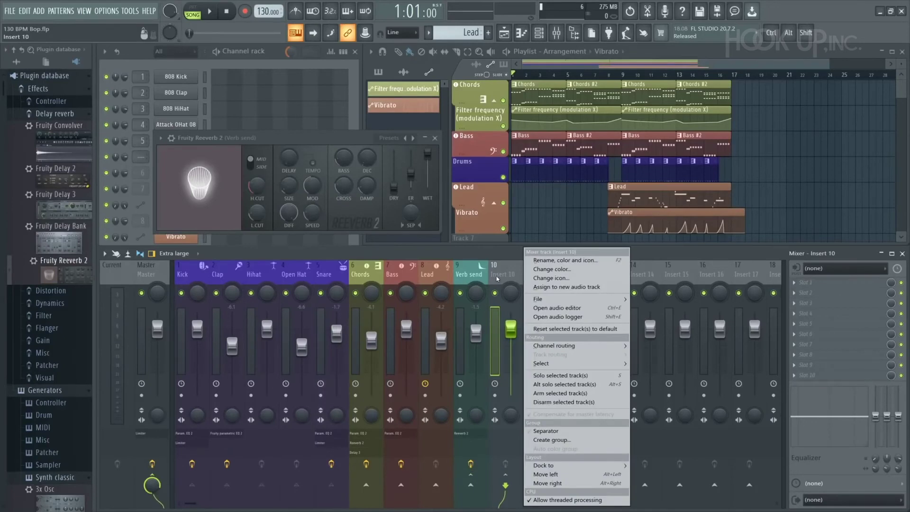
pyautogui.click(586, 261)
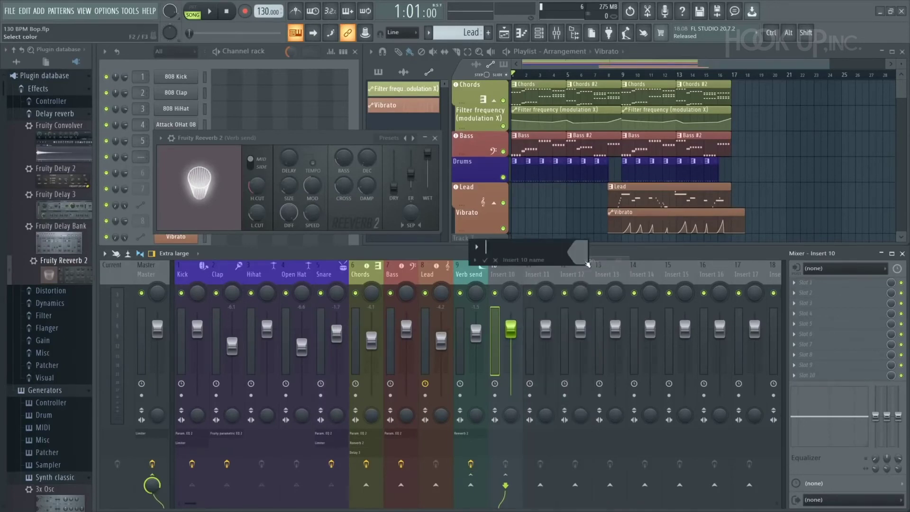
pyautogui.click(475, 260)
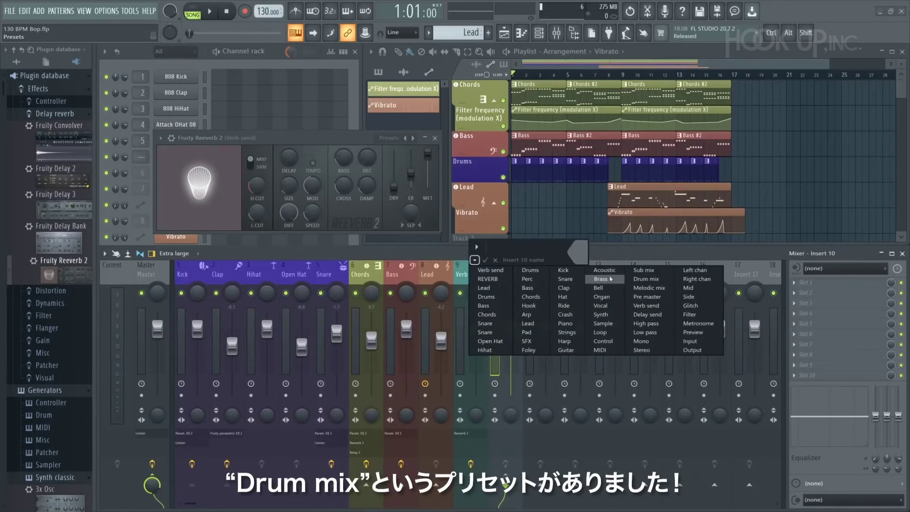
pyautogui.click(634, 279)
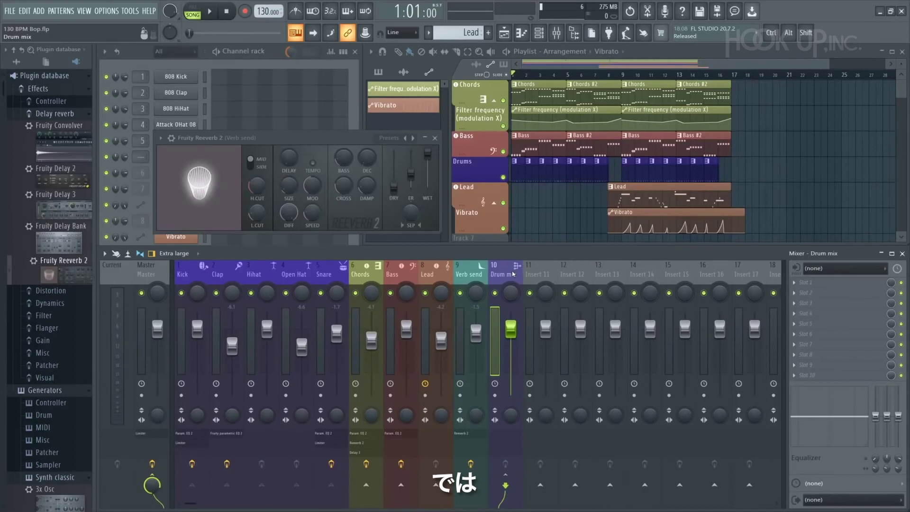
# During playback, add Fruity Limiter to slot 1 of the Drum mix track
pyautogui.press('space')
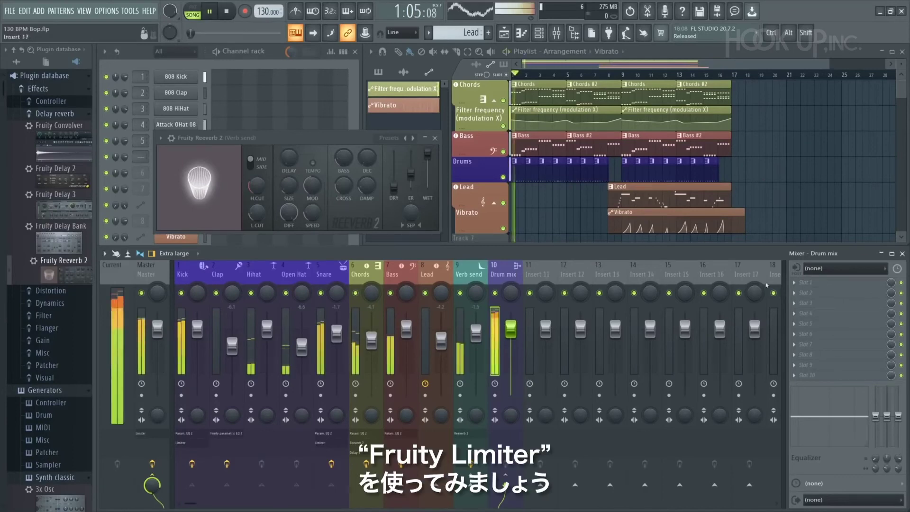
pyautogui.click(803, 283)
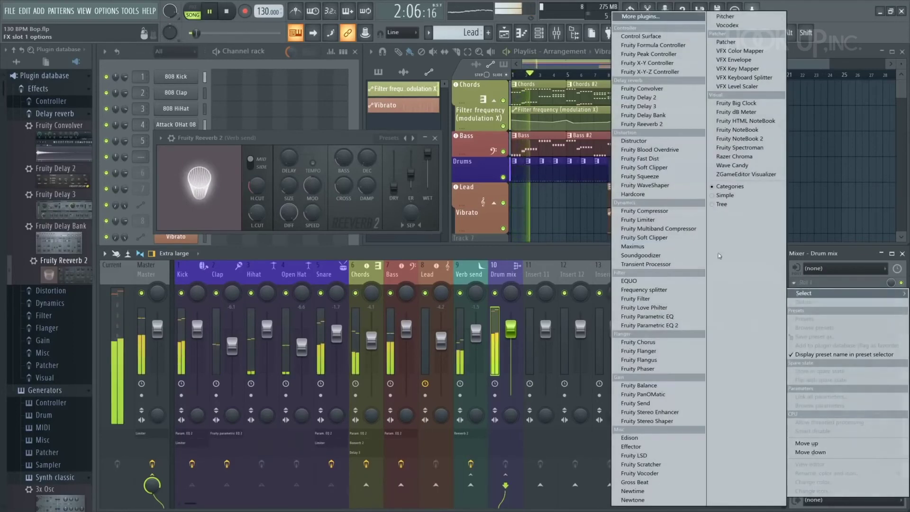
pyautogui.click(664, 221)
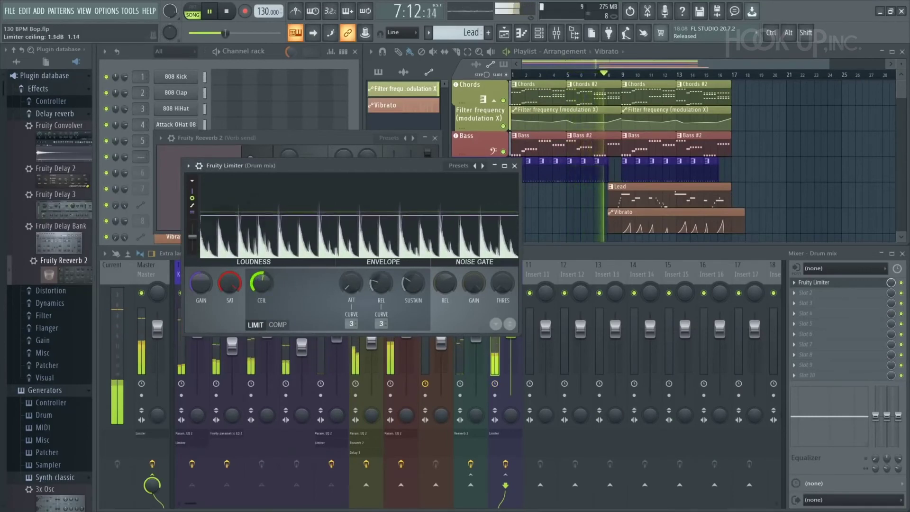
# In Fruity Limiter's compressor mode, raise the attack and ratio, set the threshold to -13.6 dB and gain to 2.5 dB, and close the plugin
pyautogui.click(277, 324)
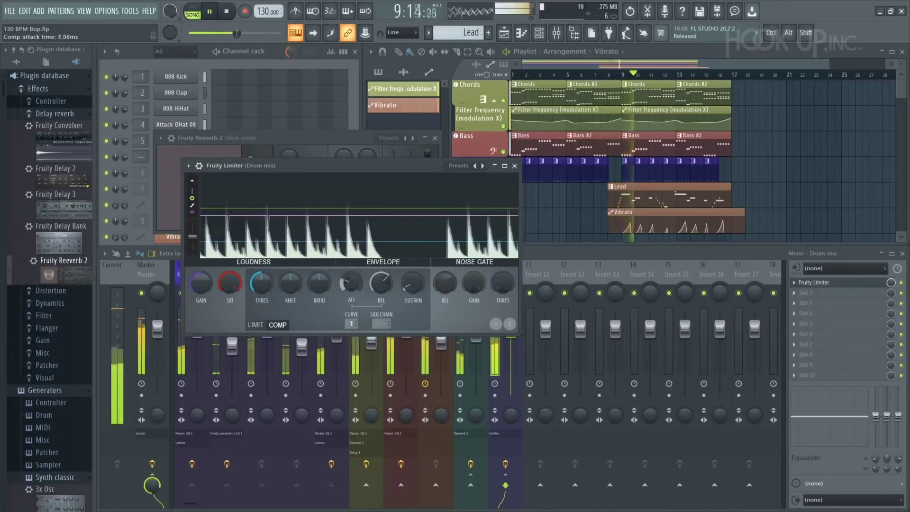
pyautogui.moveTo(346, 287); pyautogui.dragTo(346, 265)
pyautogui.moveTo(261, 282); pyautogui.dragTo(261, 296)
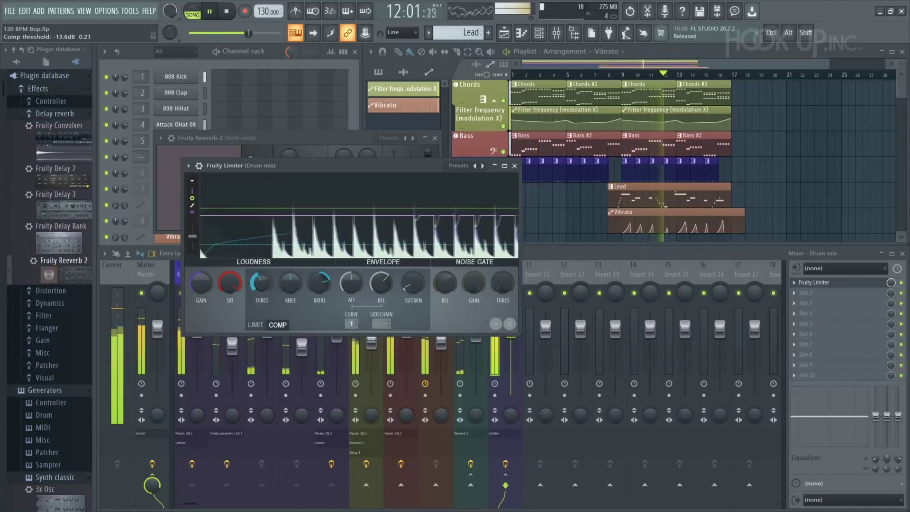
pyautogui.moveTo(201, 282); pyautogui.dragTo(201, 270)
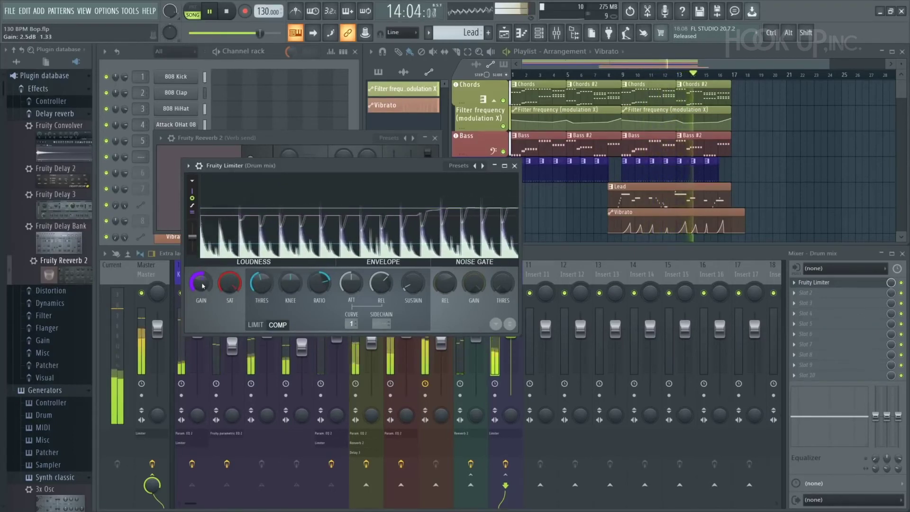
pyautogui.click(514, 165)
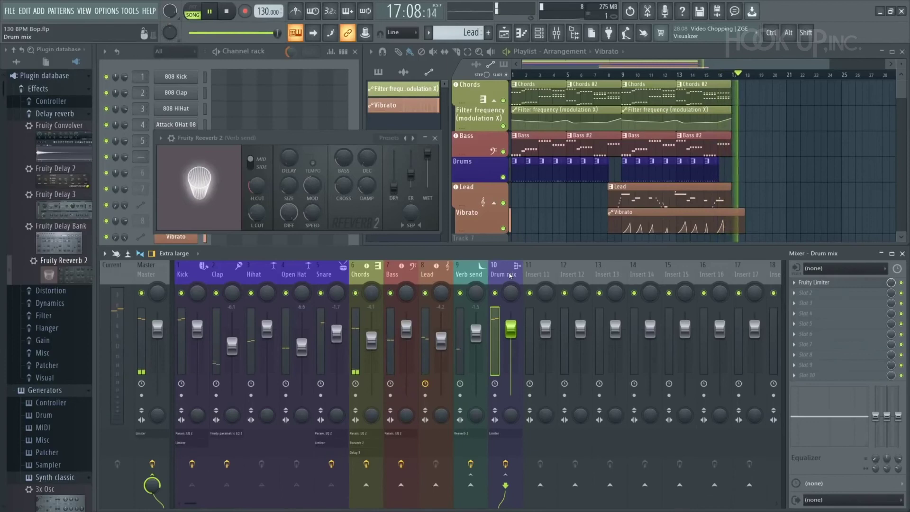
# Stop playback, select the Master track, and examine its available external audio outputs and inputs, closing each list without choosing an option
pyautogui.press('space')
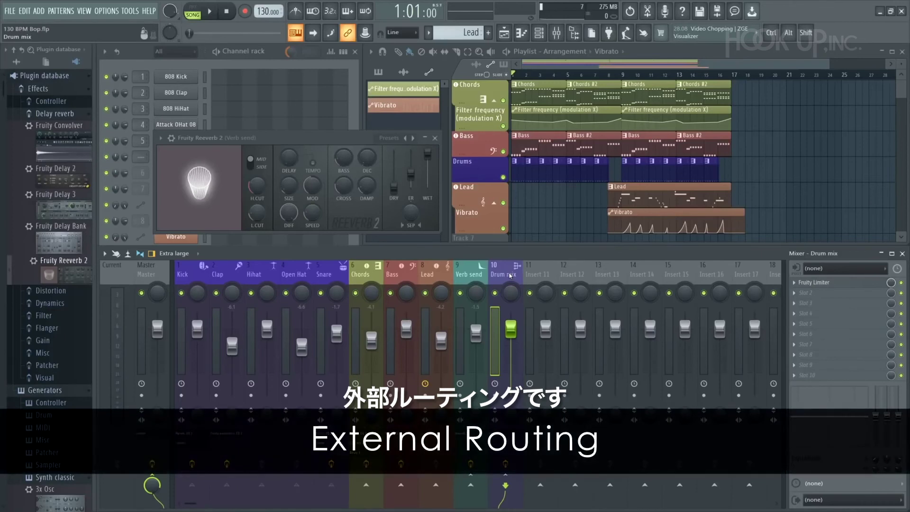
pyautogui.click(146, 271)
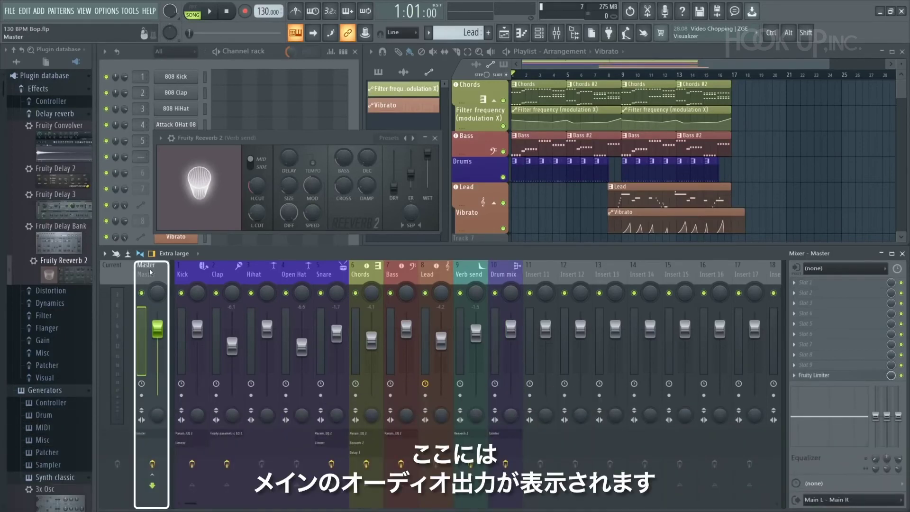
pyautogui.click(854, 503)
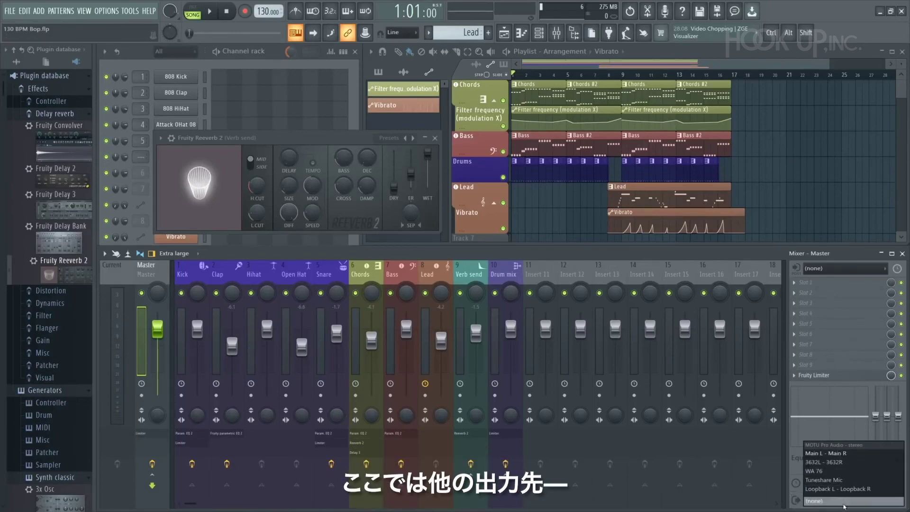
pyautogui.press('Escape')
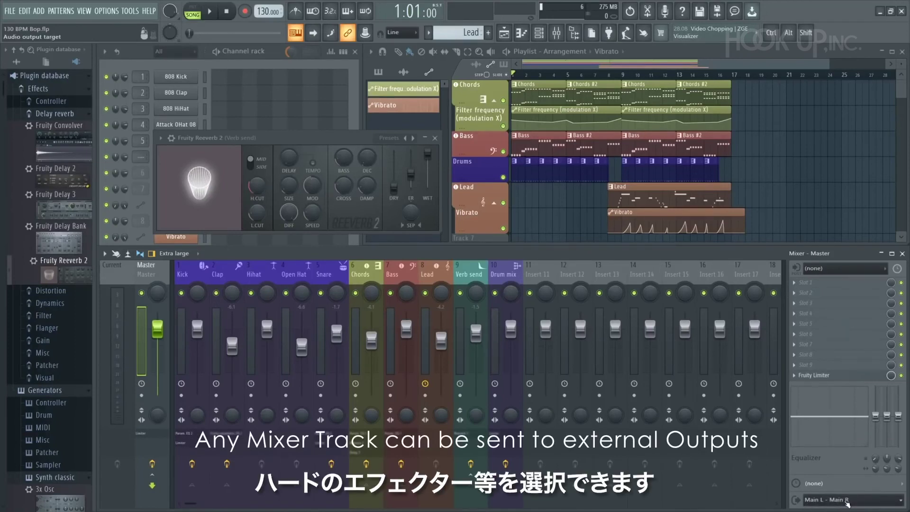
pyautogui.click(841, 272)
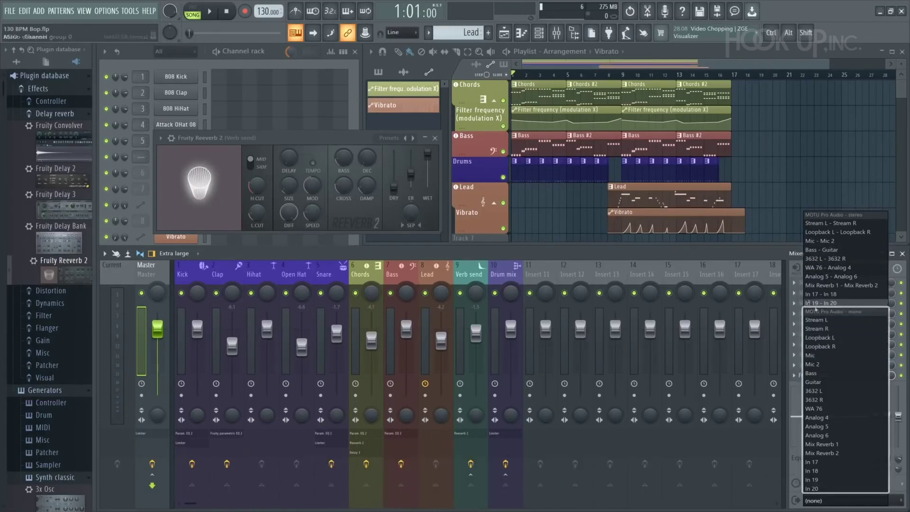
pyautogui.click(789, 256)
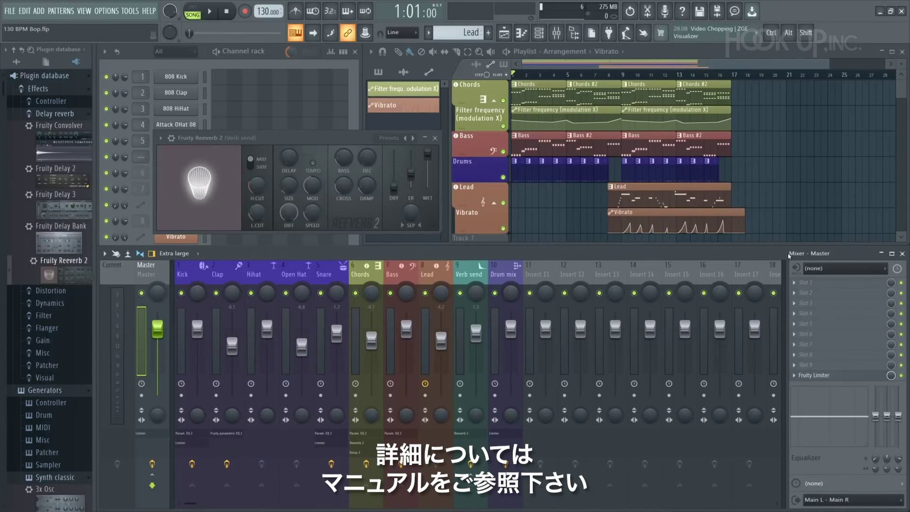